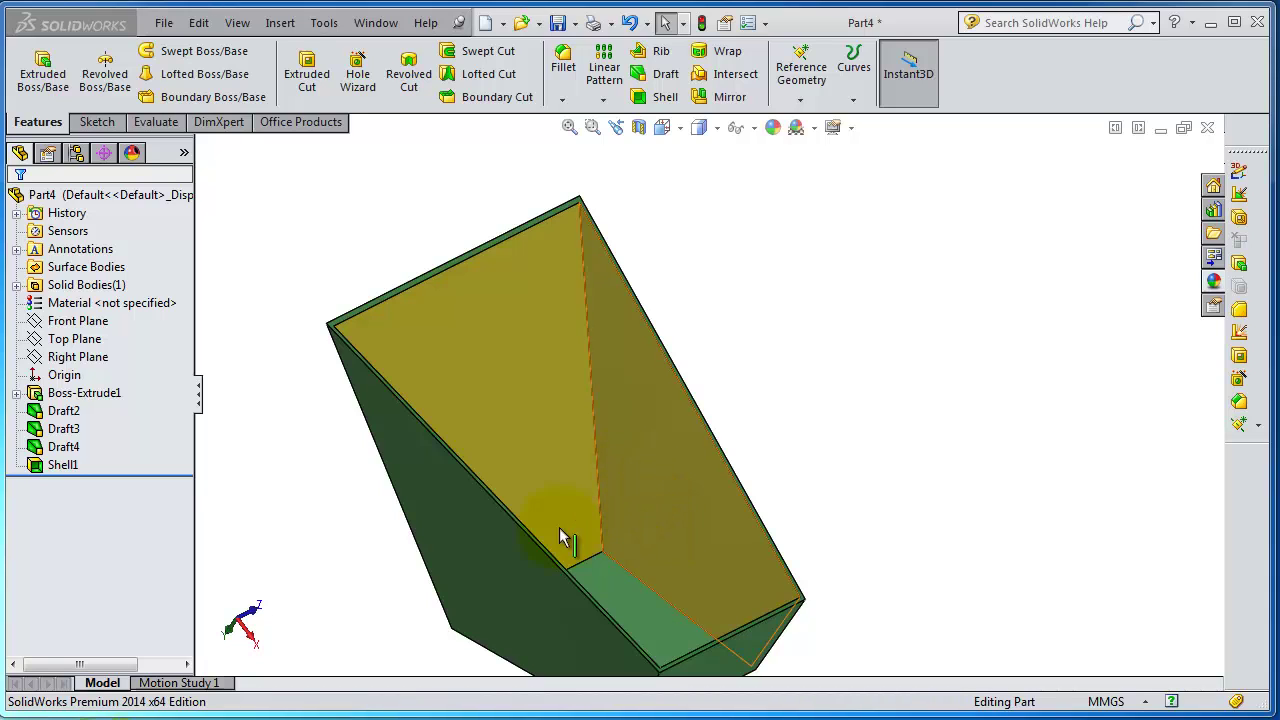
Inspect the shelled box from several angles, then start a new sketch on its top face.
{"action": "middle_click_drag", "start_coordinate": [836, 523], "coordinate": [693, 543]}
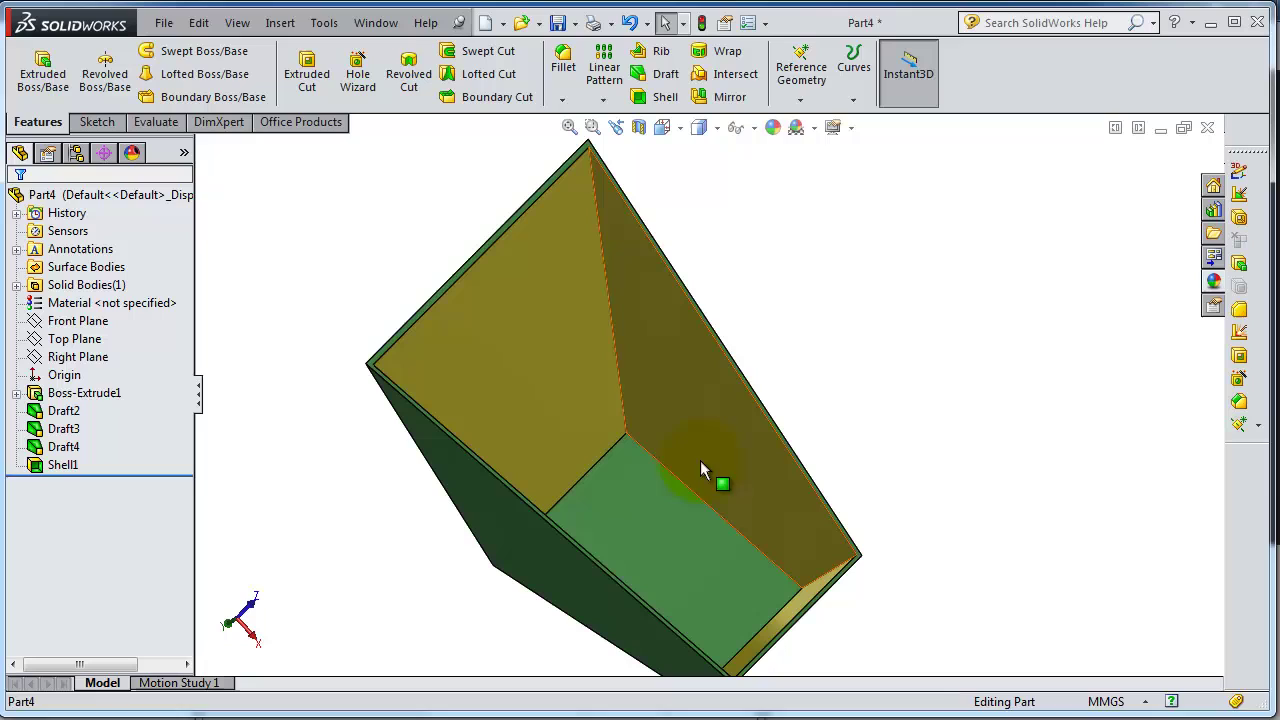
{"action": "middle_click_drag", "start_coordinate": [788, 349], "coordinate": [814, 249]}
{"action": "middle_click_drag", "start_coordinate": [831, 411], "coordinate": [692, 458]}
{"action": "scroll", "coordinate": [692, 460], "scroll_direction": "down", "scroll_amount": 2}
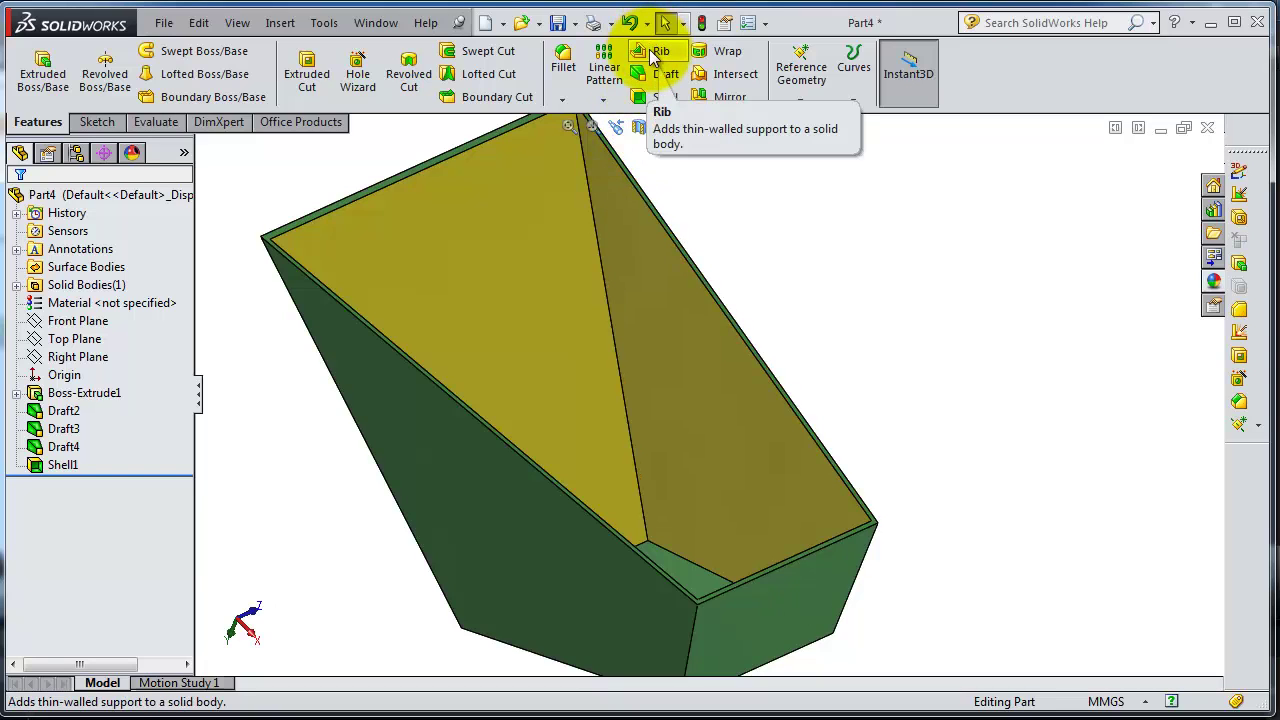
{"action": "middle_click_drag", "start_coordinate": [828, 213], "coordinate": [706, 362]}
{"action": "scroll", "coordinate": [688, 322], "scroll_direction": "down", "scroll_amount": 3}
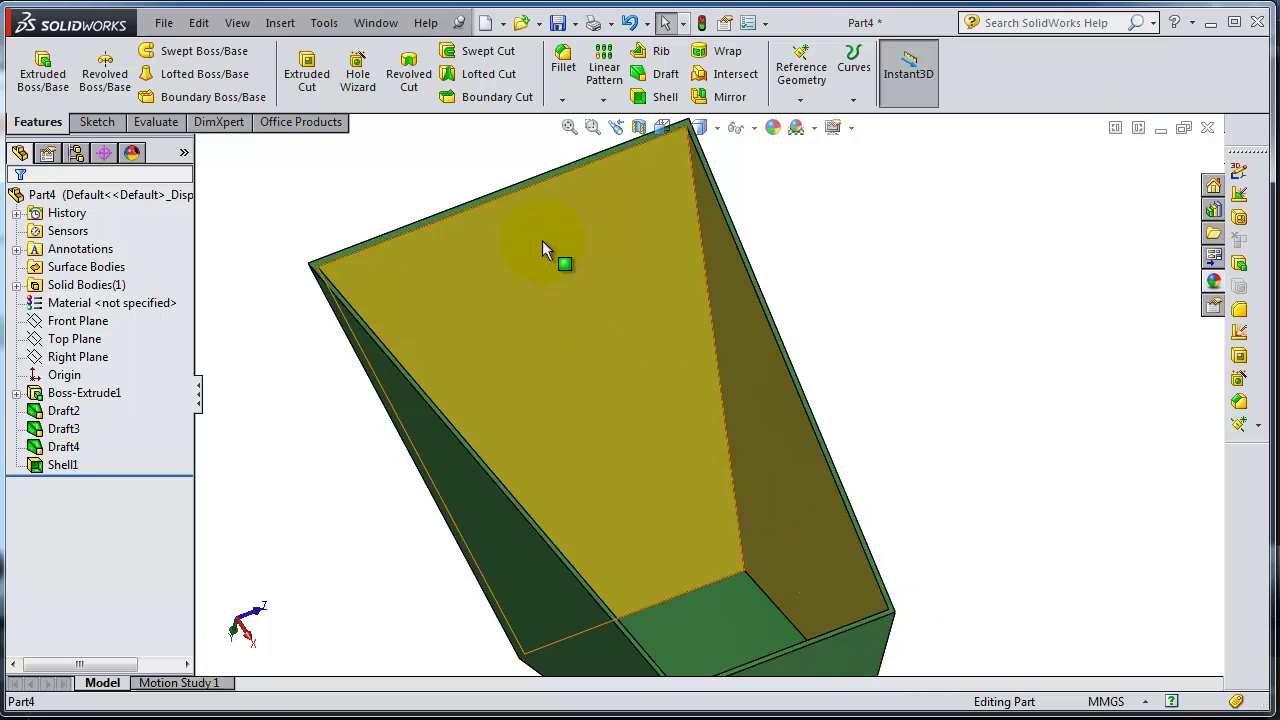
{"action": "scroll", "coordinate": [714, 214], "scroll_direction": "down", "scroll_amount": 3}
{"action": "middle_click_drag", "start_coordinate": [814, 306], "coordinate": [808, 356]}
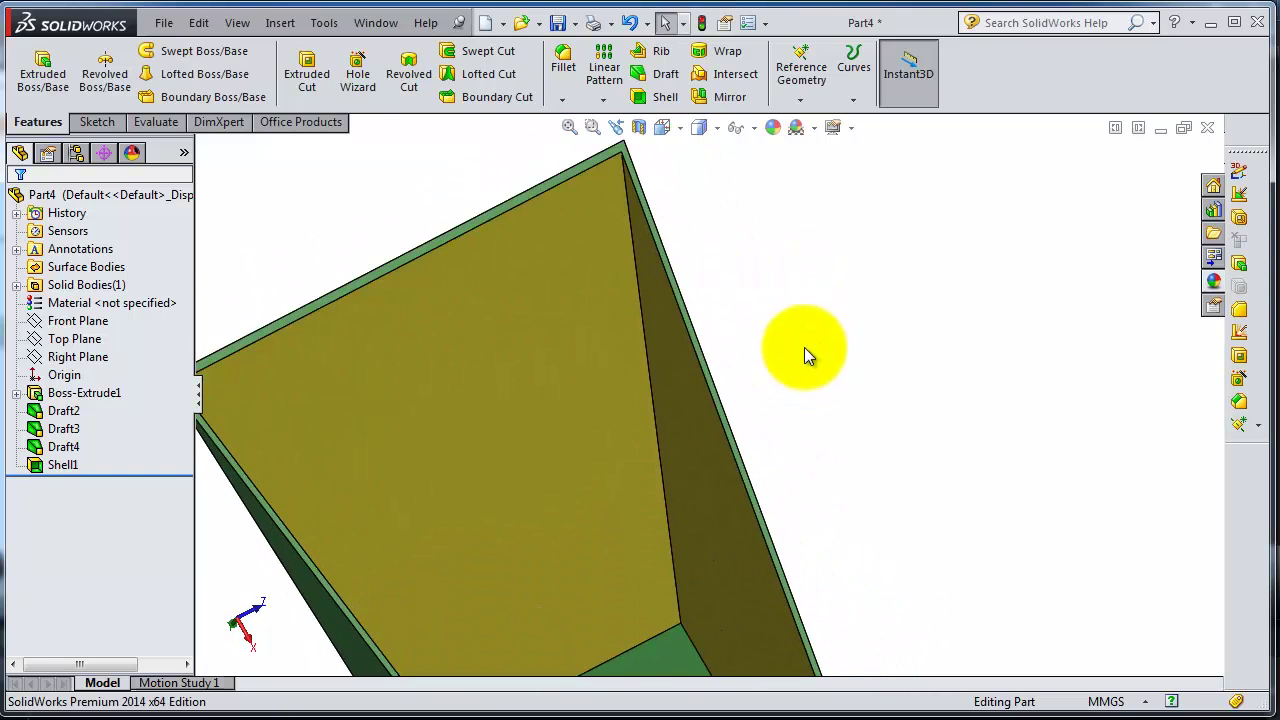
{"action": "scroll", "coordinate": [586, 266], "scroll_direction": "down", "scroll_amount": 5}
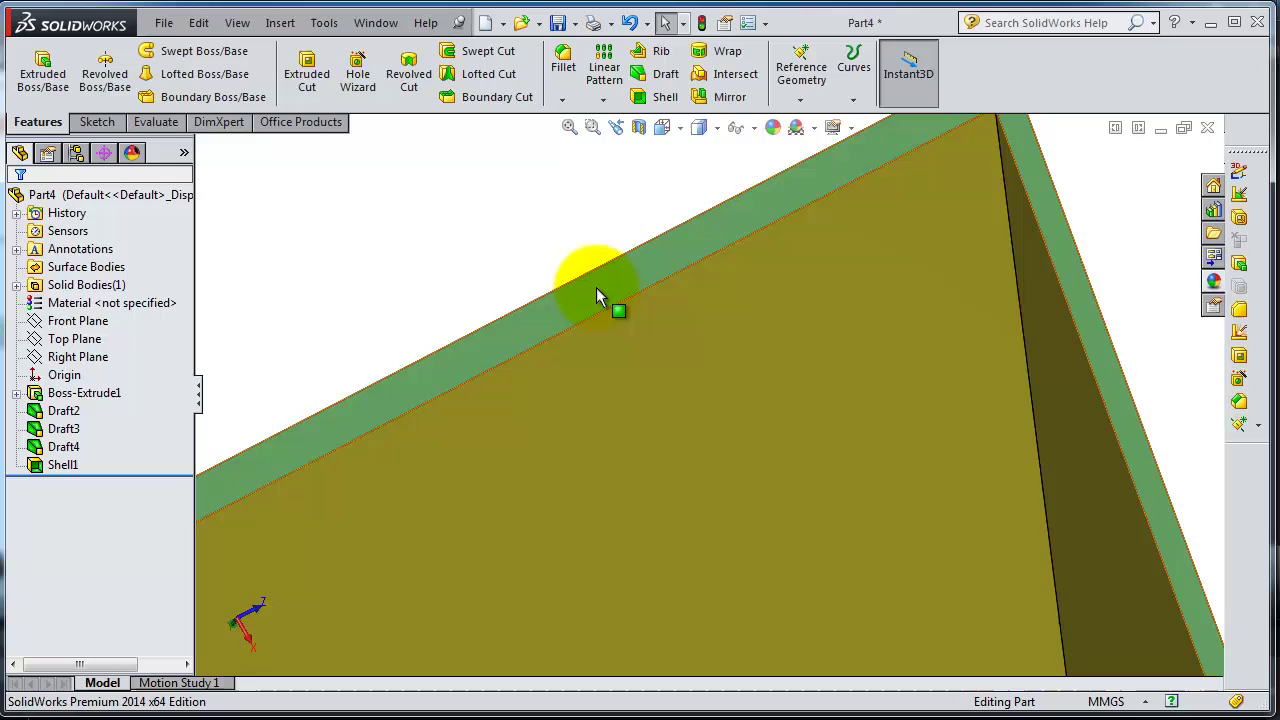
{"action": "left_click", "coordinate": [596, 289]}
{"action": "left_click", "coordinate": [671, 227]}
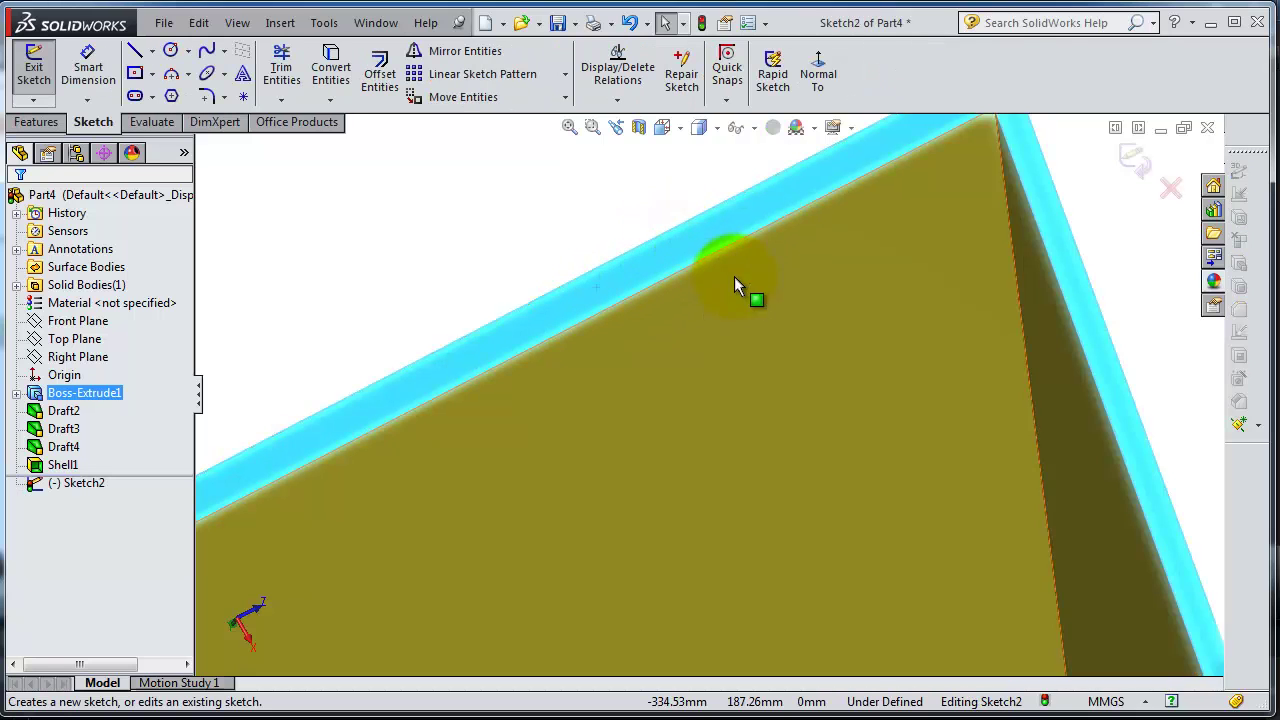
{"action": "scroll", "coordinate": [734, 284], "scroll_direction": "up", "scroll_amount": 5}
{"action": "middle_click_drag", "start_coordinate": [737, 286], "coordinate": [681, 424]}
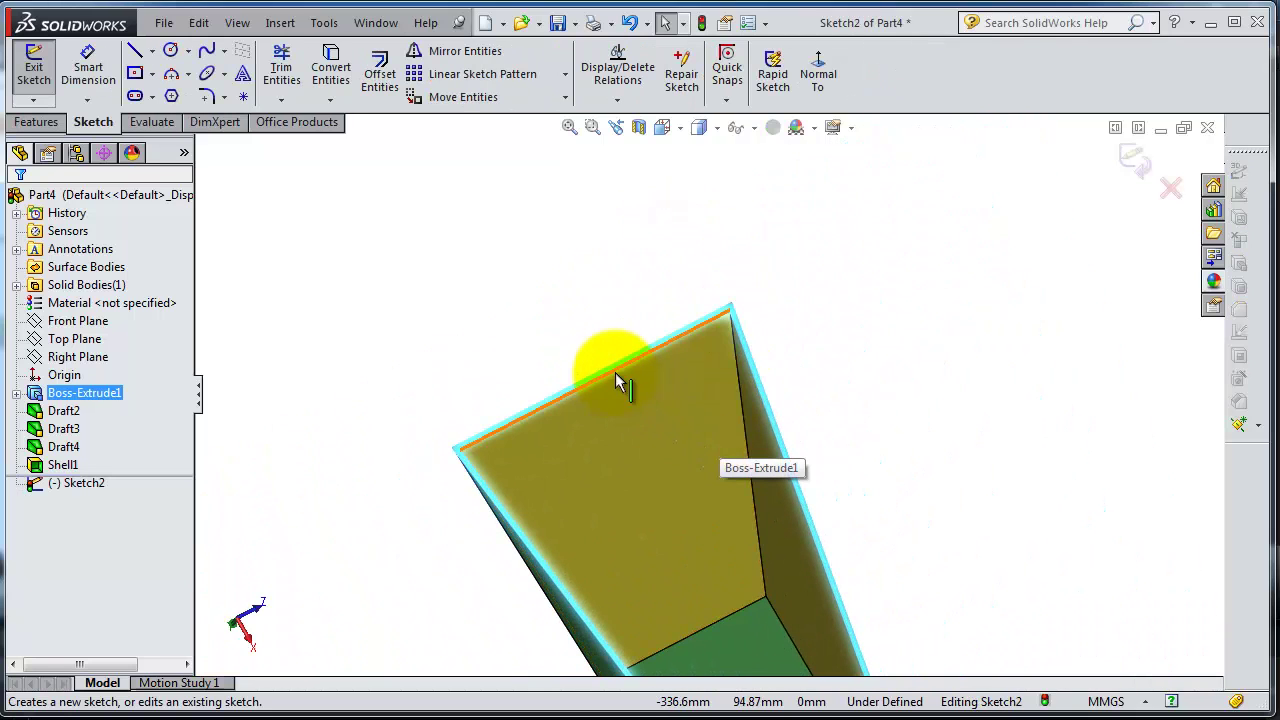
Draw a straight line across the middle of the box from the left wall to the right wall.
{"action": "left_click", "coordinate": [134, 51]}
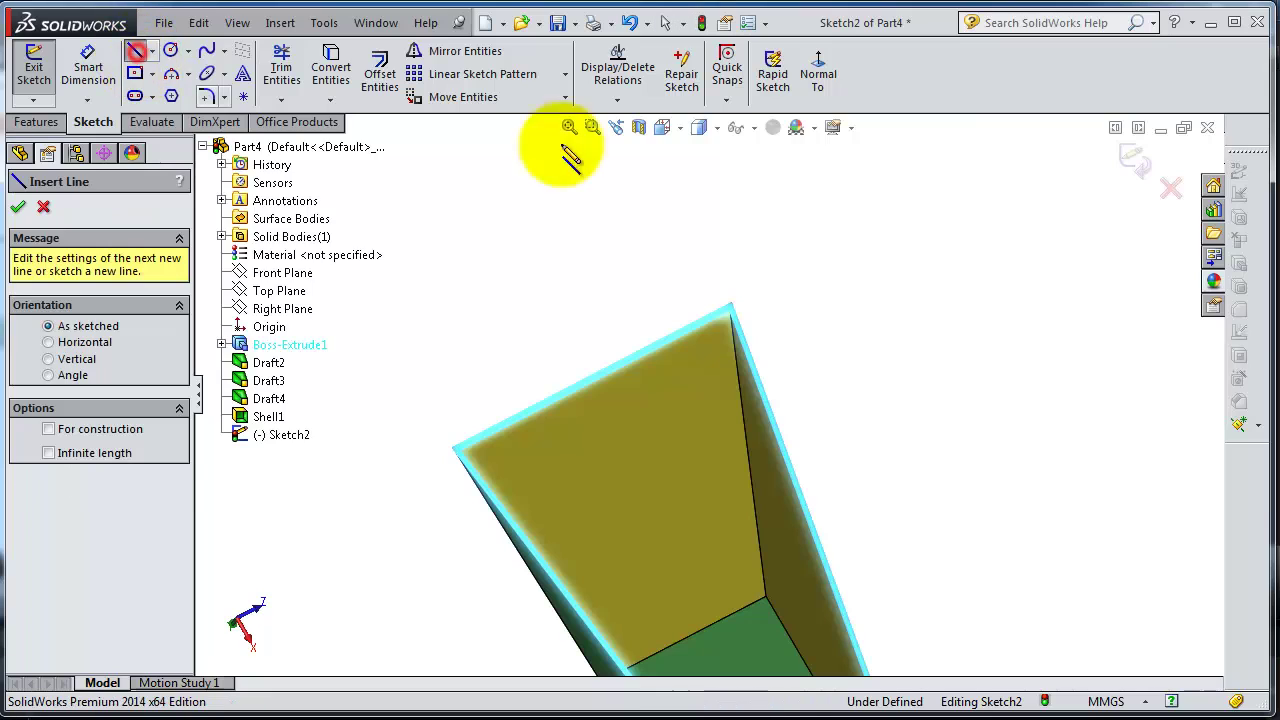
{"action": "left_click", "coordinate": [818, 75]}
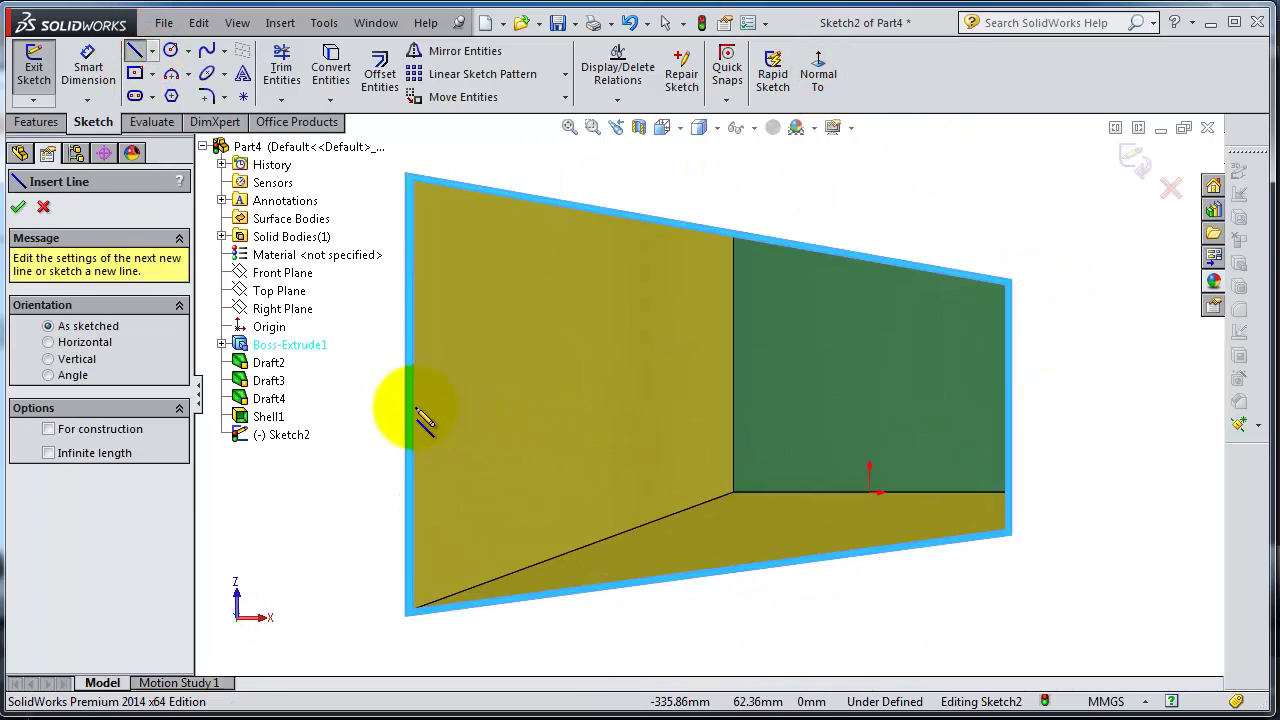
{"action": "left_click", "coordinate": [405, 394]}
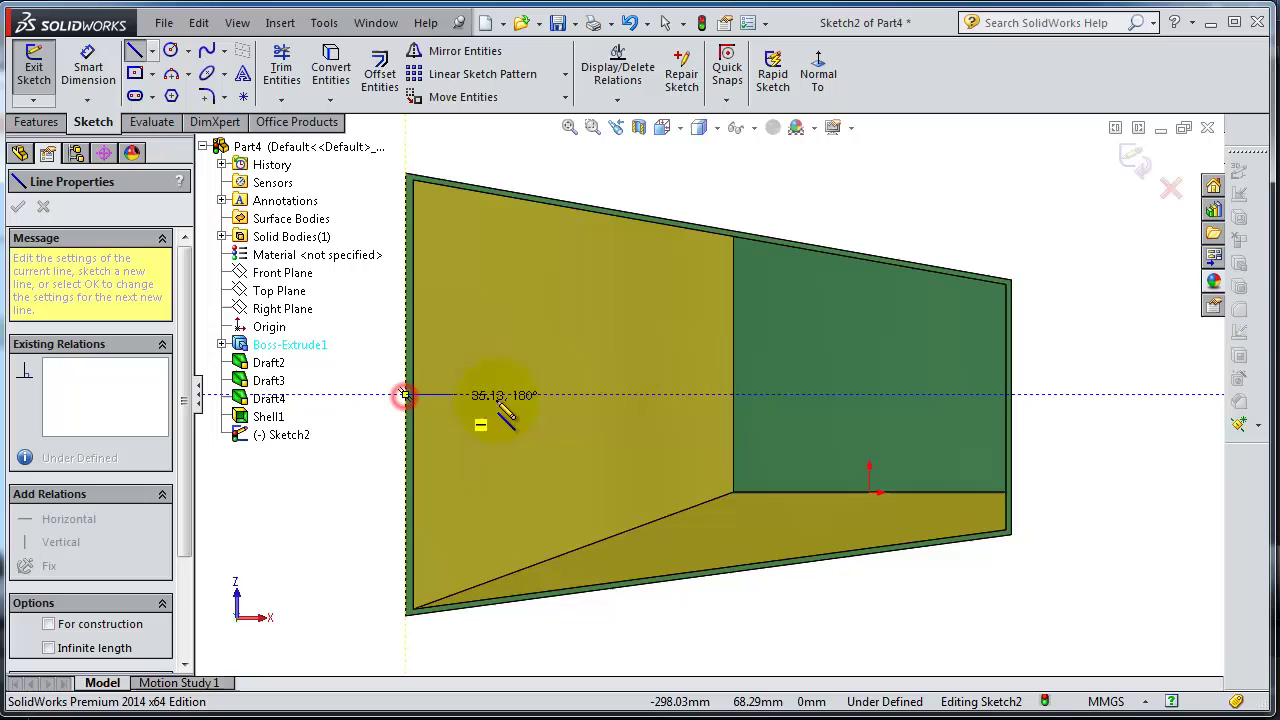
{"action": "left_click", "coordinate": [1012, 407]}
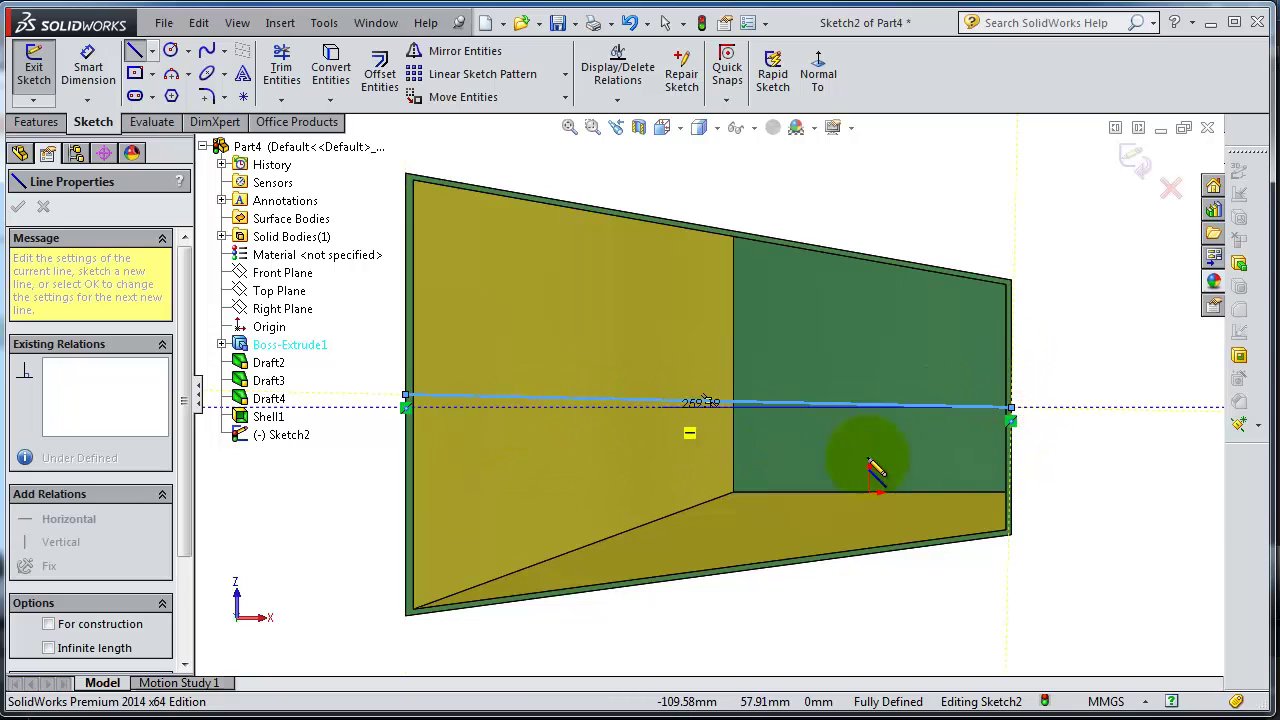
{"action": "key", "text": "Escape"}
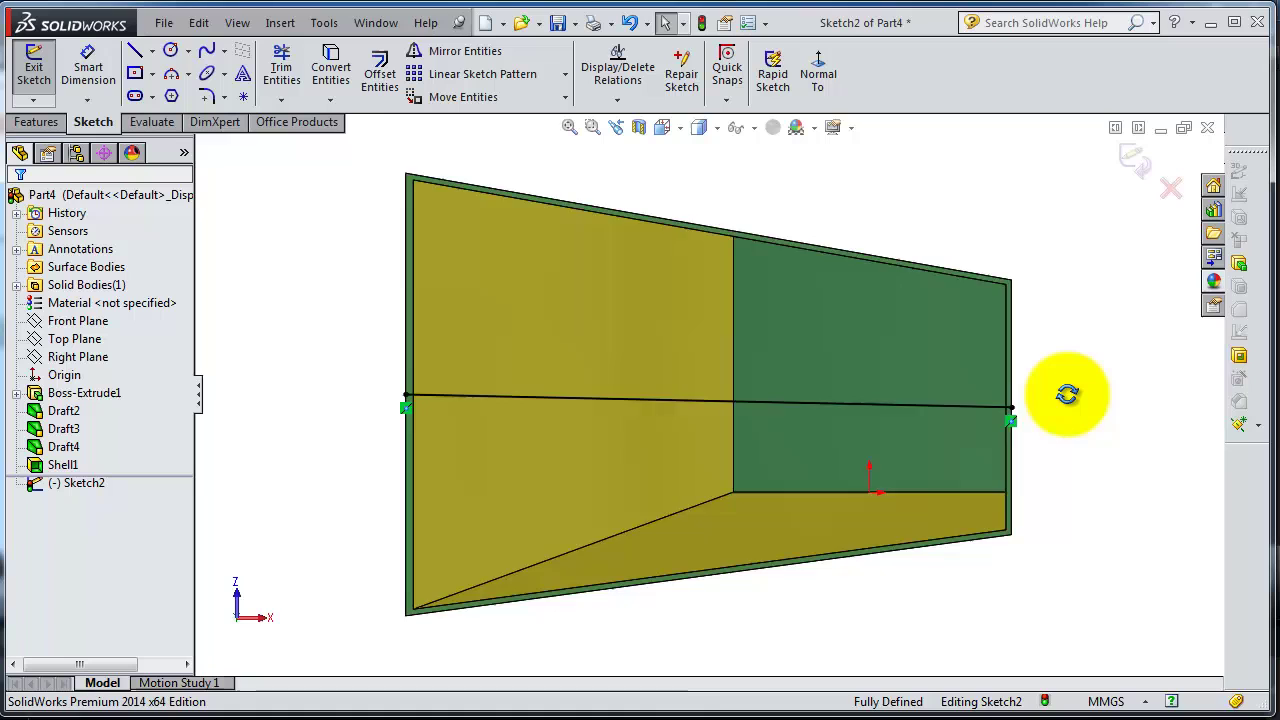
{"action": "mouse_move", "coordinate": [1066, 394]}
{"action": "middle_mouse_down"}
{"action": "mouse_move", "coordinate": [1071, 354]}
{"action": "mouse_move", "coordinate": [1057, 371]}
{"action": "mouse_move", "coordinate": [1077, 371]}
{"action": "mouse_move", "coordinate": [1086, 345]}
{"action": "middle_mouse_up"}
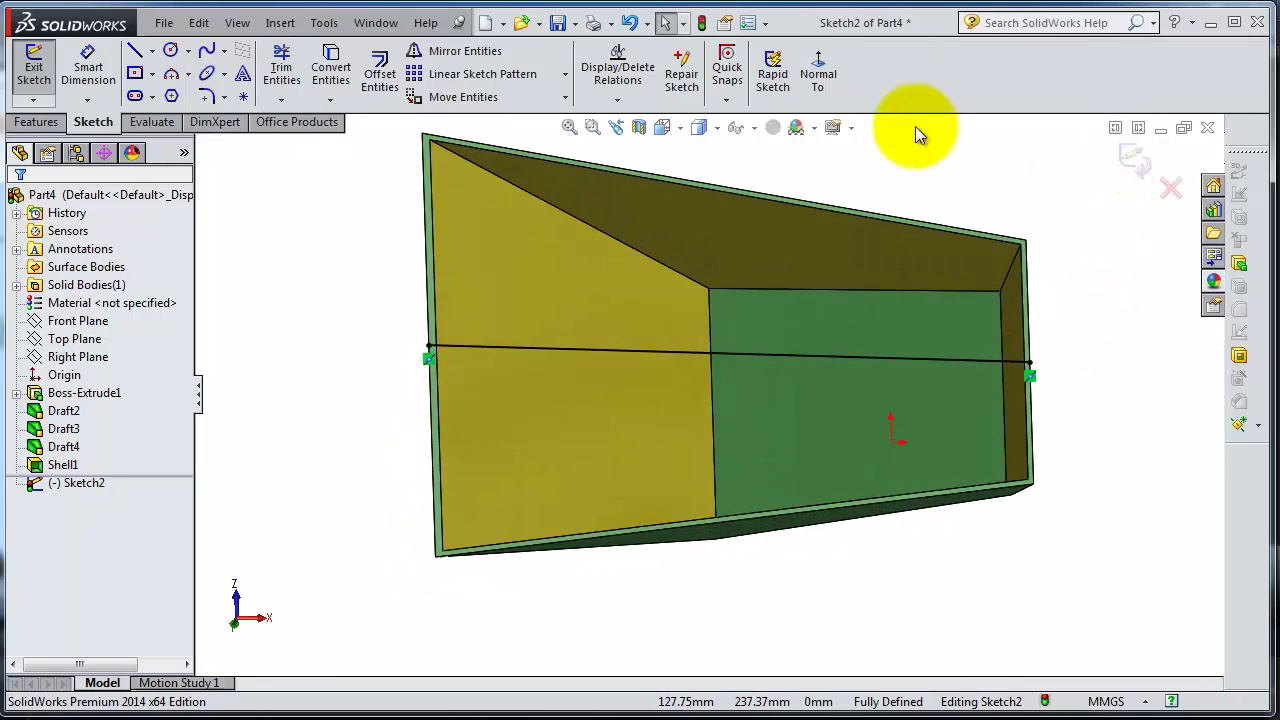
{"action": "left_click", "coordinate": [29, 128]}
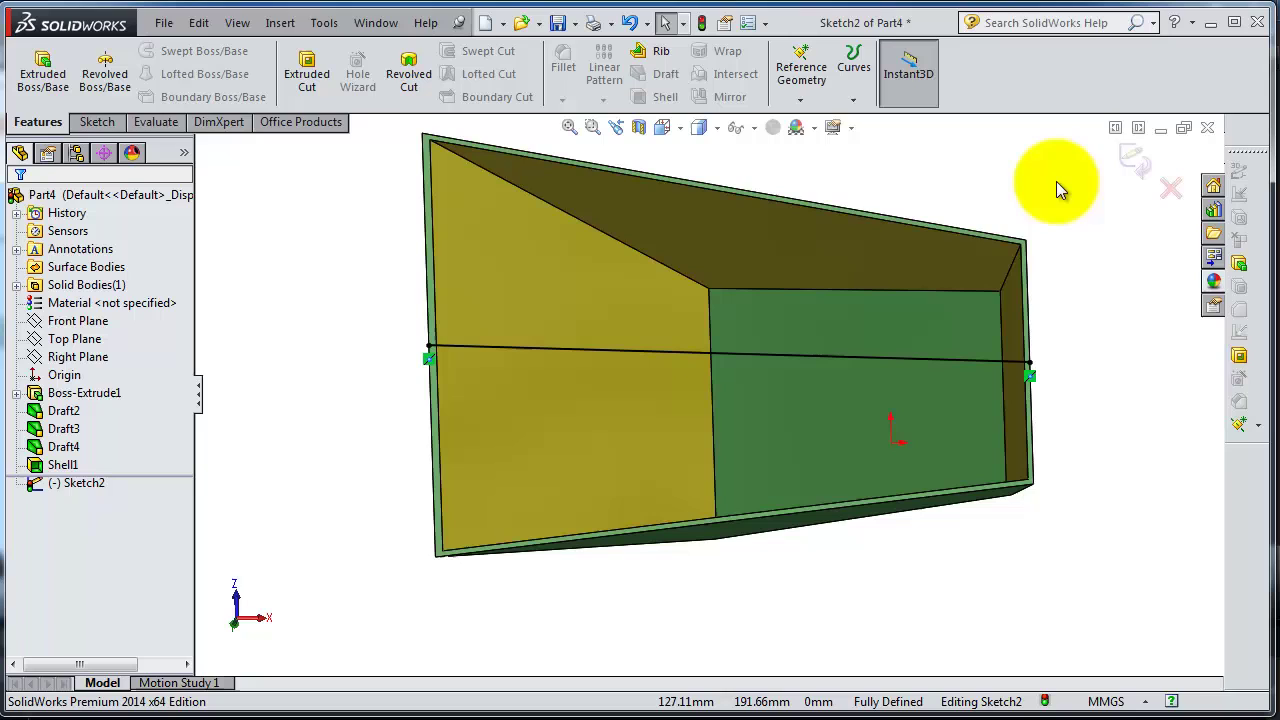
Start a rib from the sketched line, trying both extrusion directions before confirming.
{"action": "left_click", "coordinate": [652, 58]}
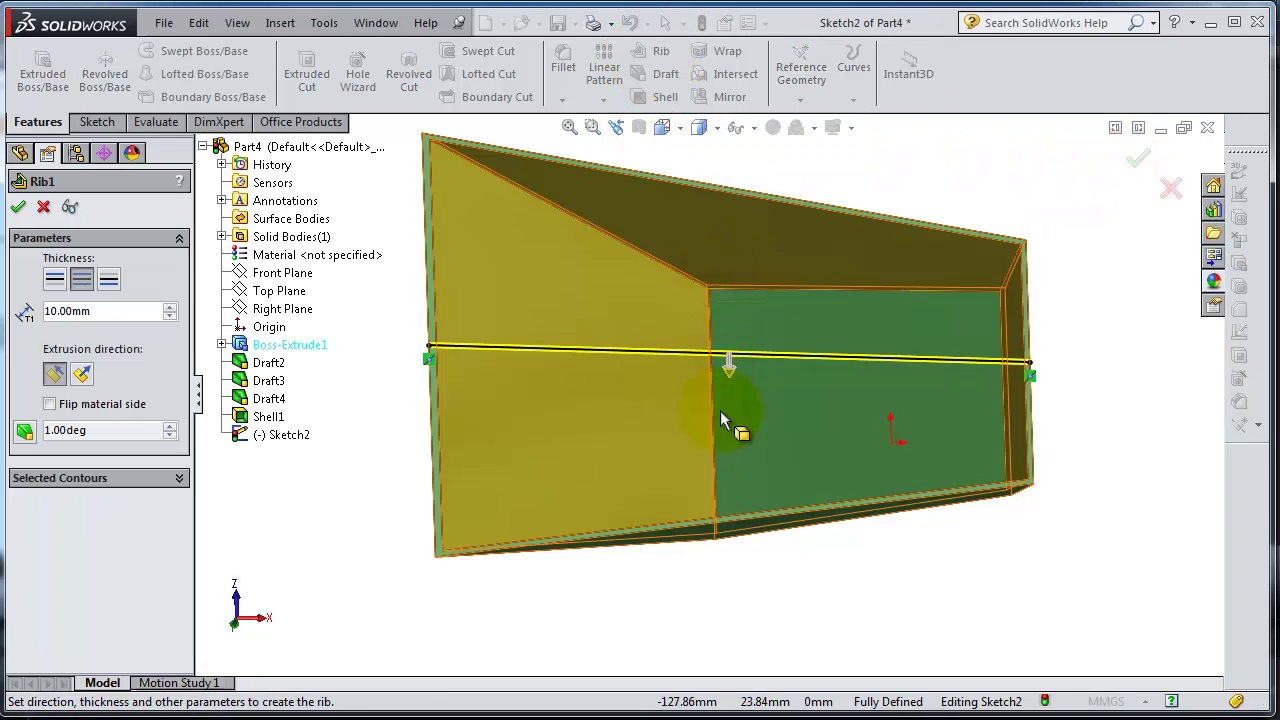
{"action": "middle_click_drag", "start_coordinate": [586, 410], "coordinate": [767, 285]}
{"action": "scroll", "coordinate": [774, 281], "scroll_direction": "down", "scroll_amount": 5}
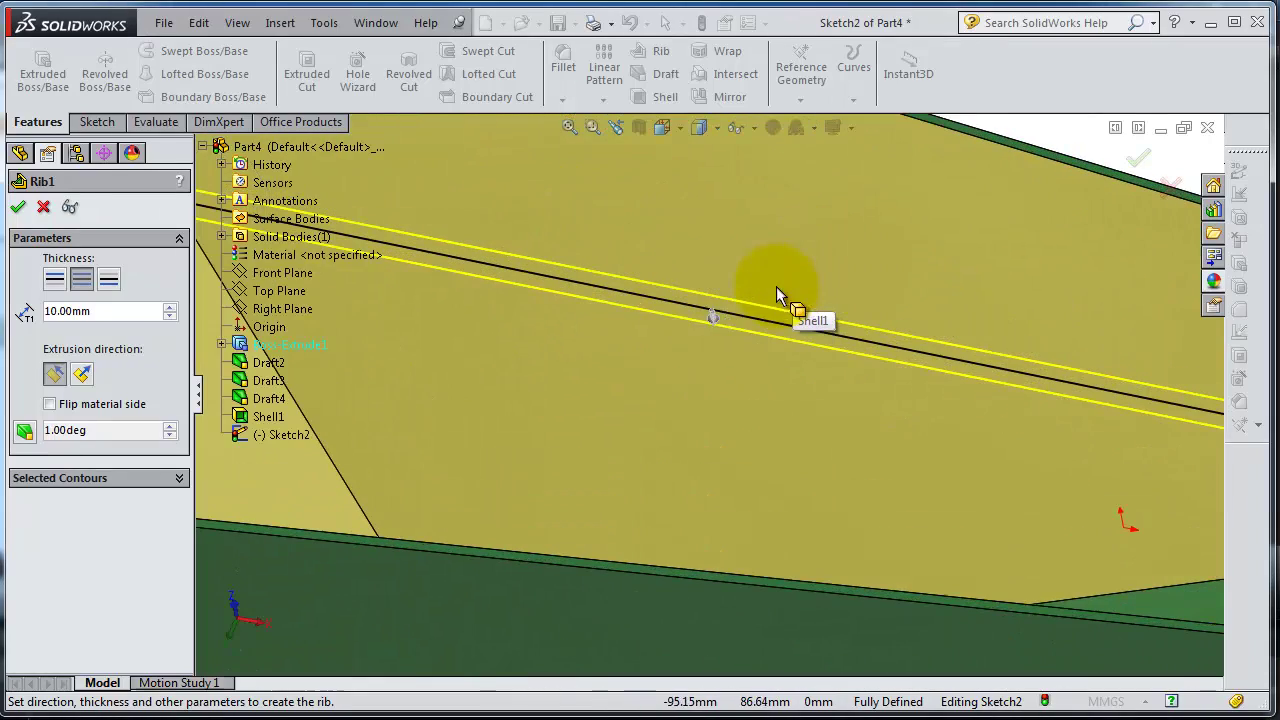
{"action": "scroll", "coordinate": [738, 326], "scroll_direction": "up", "scroll_amount": 5}
{"action": "scroll", "coordinate": [726, 346], "scroll_direction": "down", "scroll_amount": 3}
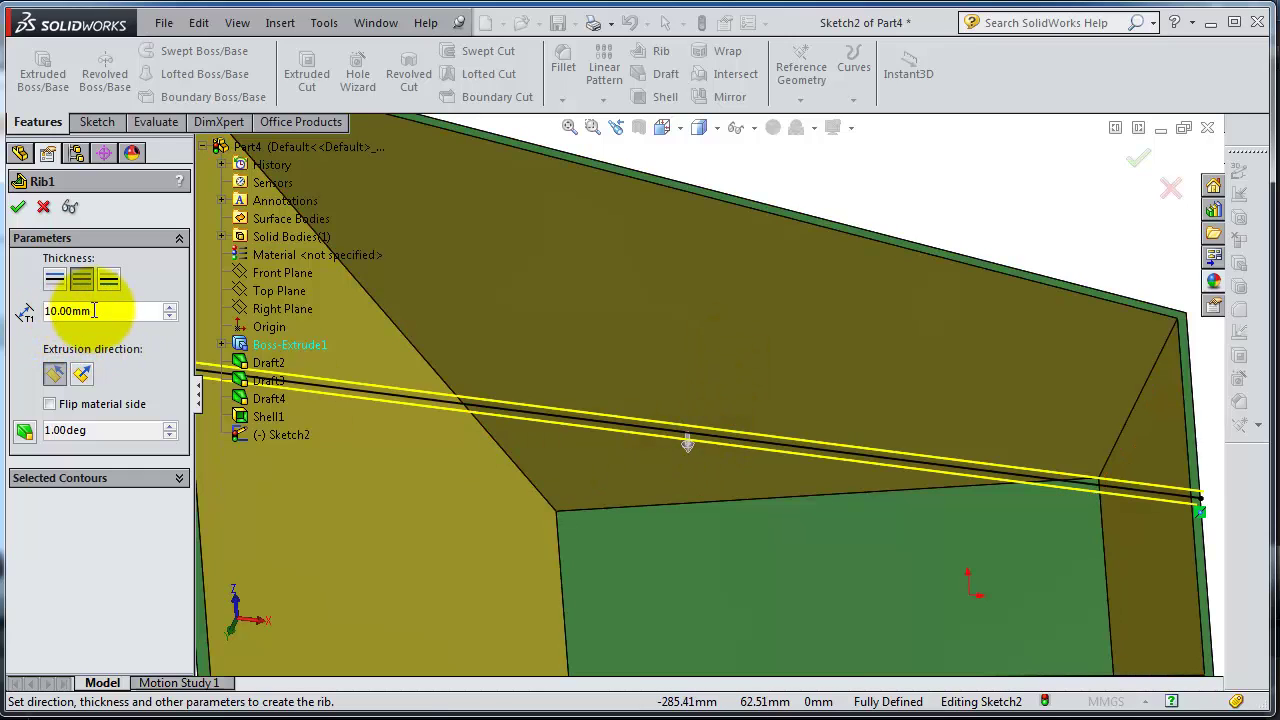
{"action": "left_click", "coordinate": [81, 376]}
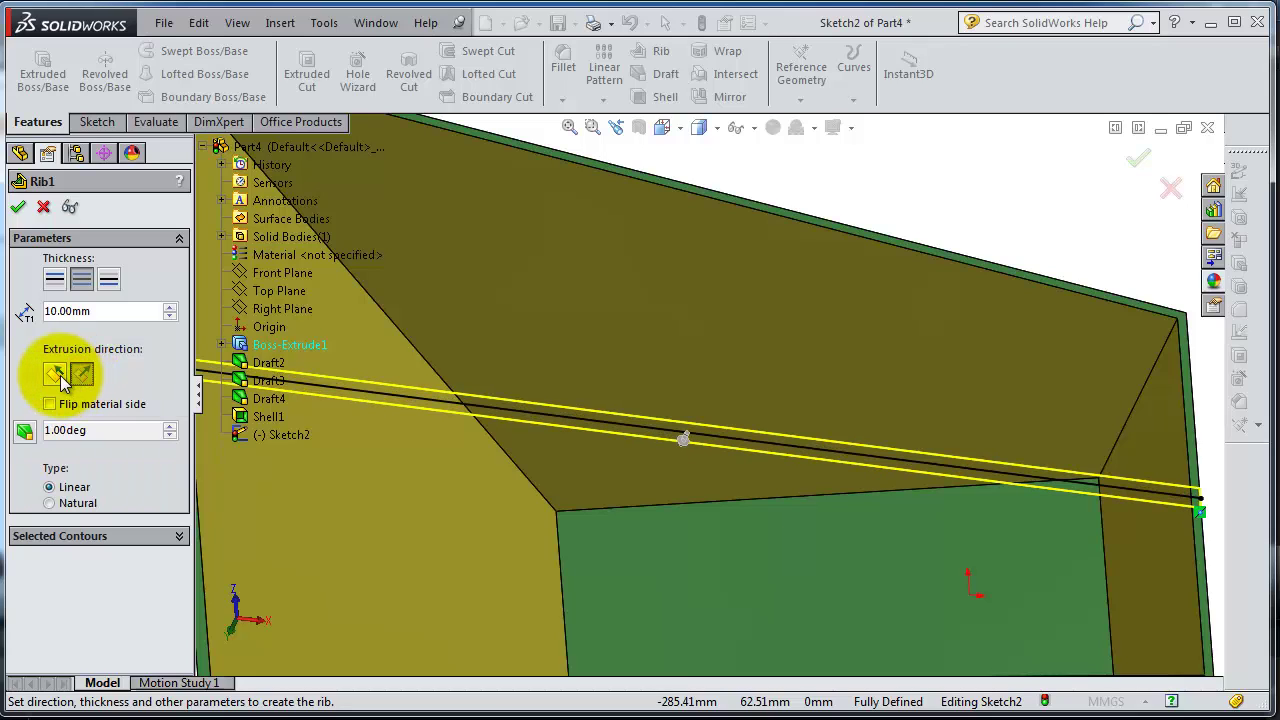
{"action": "left_click", "coordinate": [57, 374]}
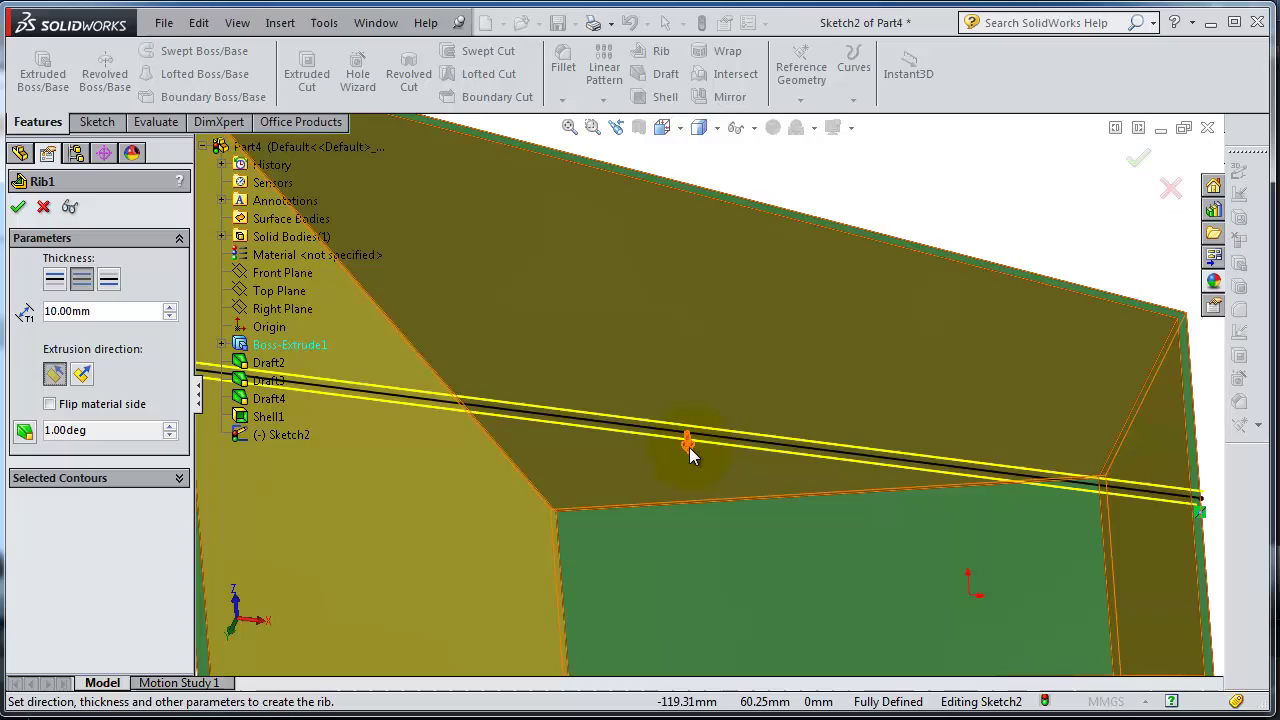
{"action": "middle_click_drag", "start_coordinate": [687, 448], "coordinate": [724, 457]}
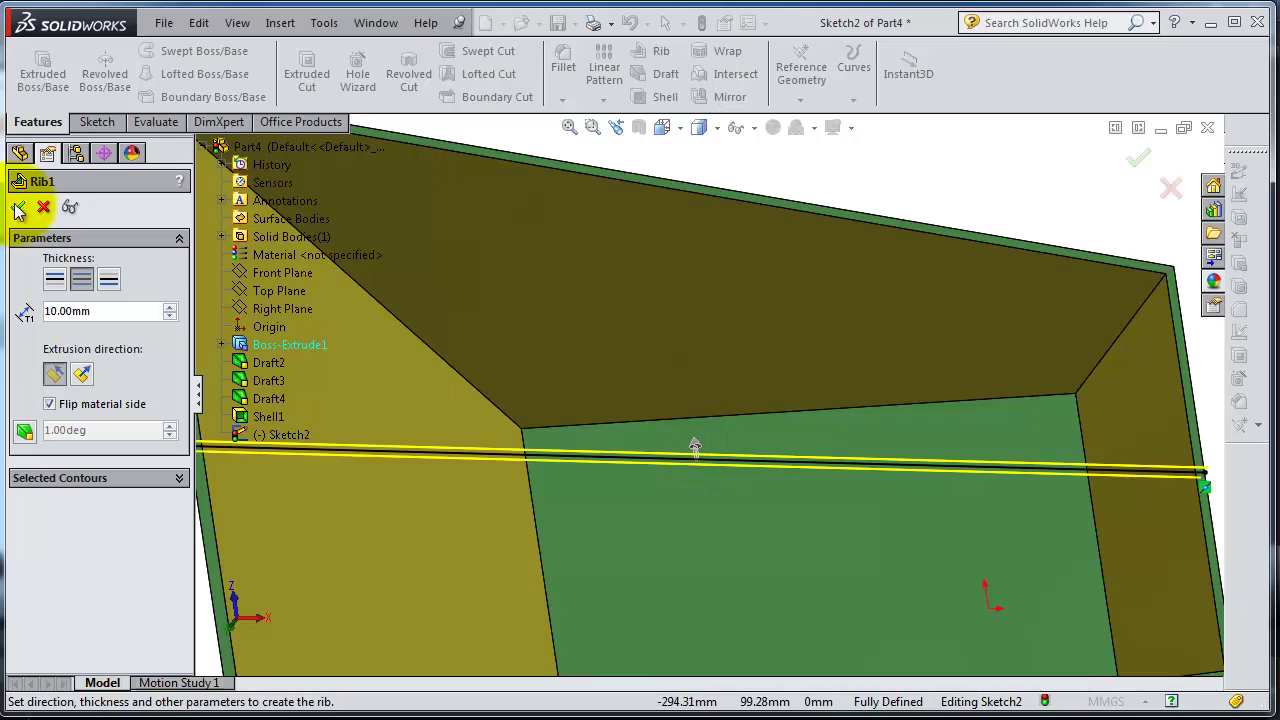
{"action": "middle_click_drag", "start_coordinate": [643, 480], "coordinate": [727, 338]}
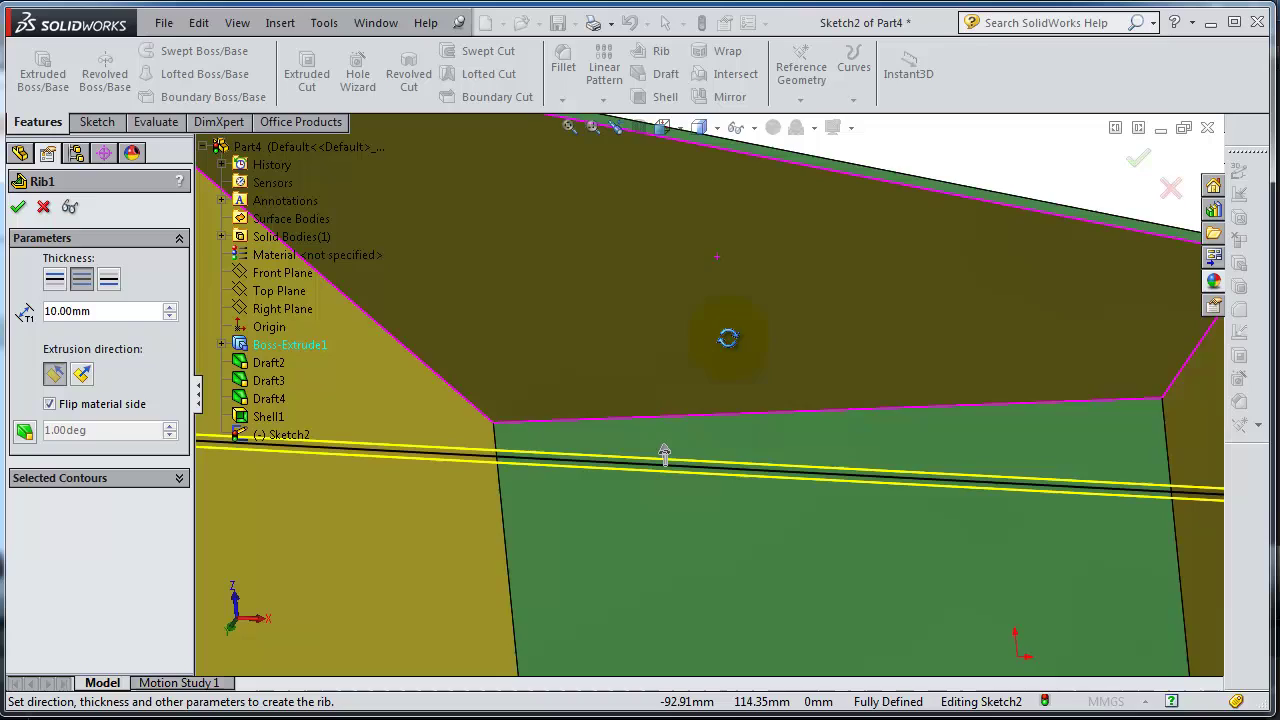
{"action": "left_click", "coordinate": [18, 207]}
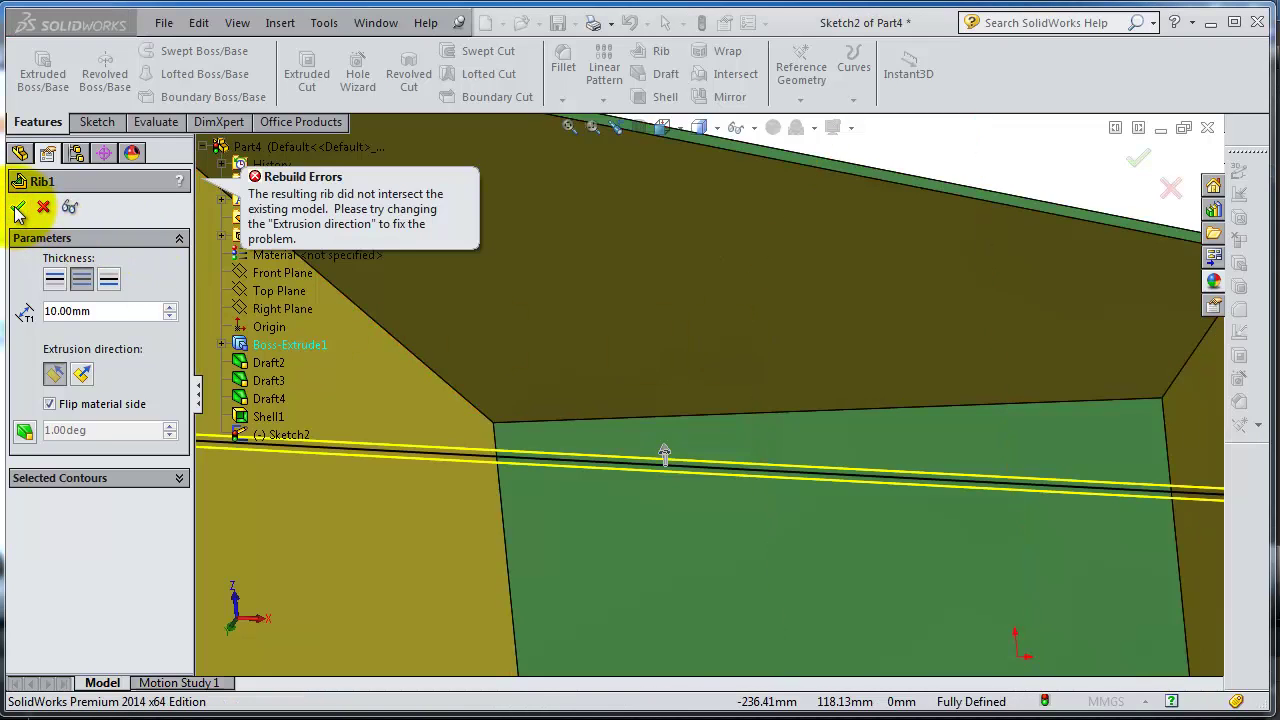
Fix the rebuild error by changing the rib direction and material side, creating the 10 mm Rib2.
{"action": "left_click", "coordinate": [82, 375]}
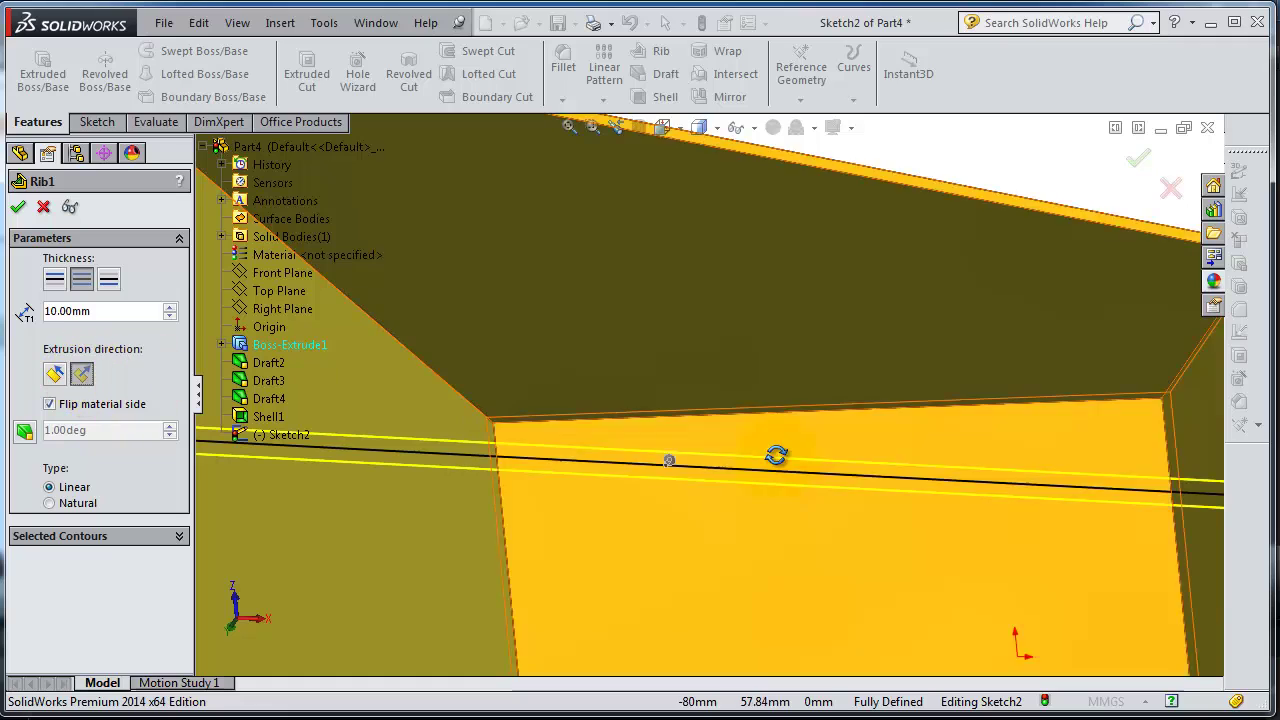
{"action": "middle_click_drag", "start_coordinate": [776, 455], "coordinate": [766, 429]}
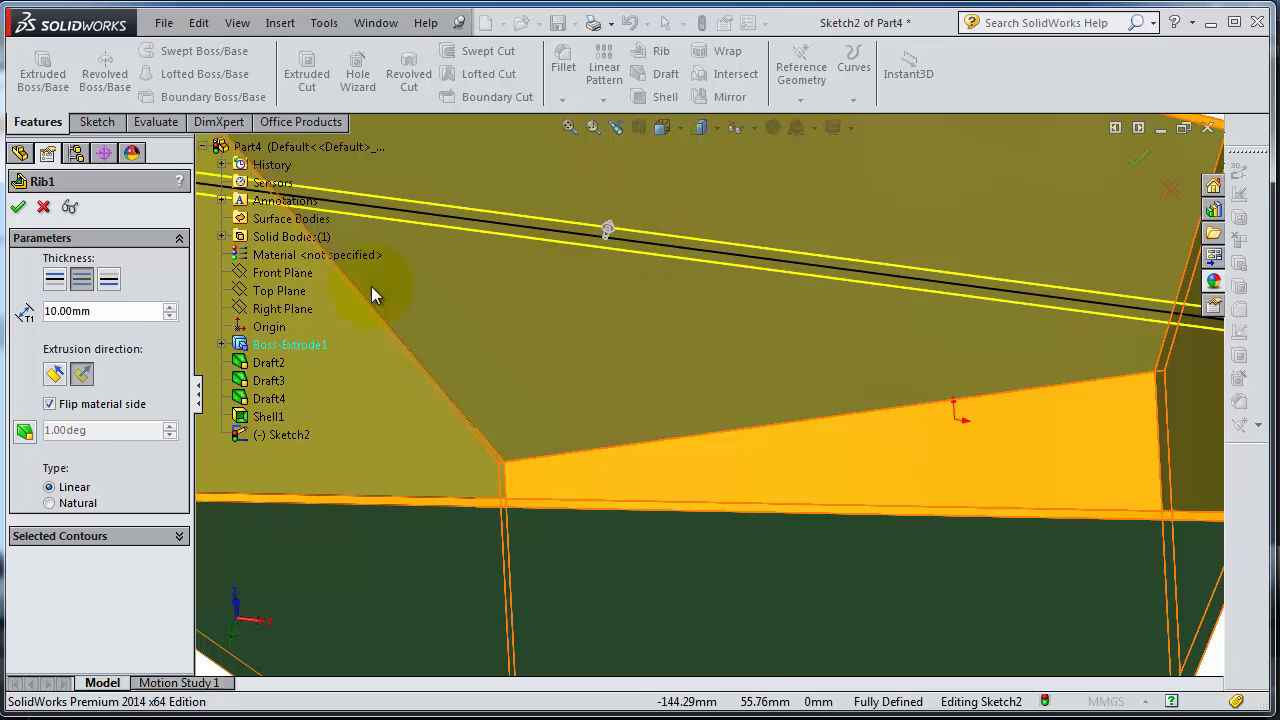
{"action": "left_click", "coordinate": [110, 406]}
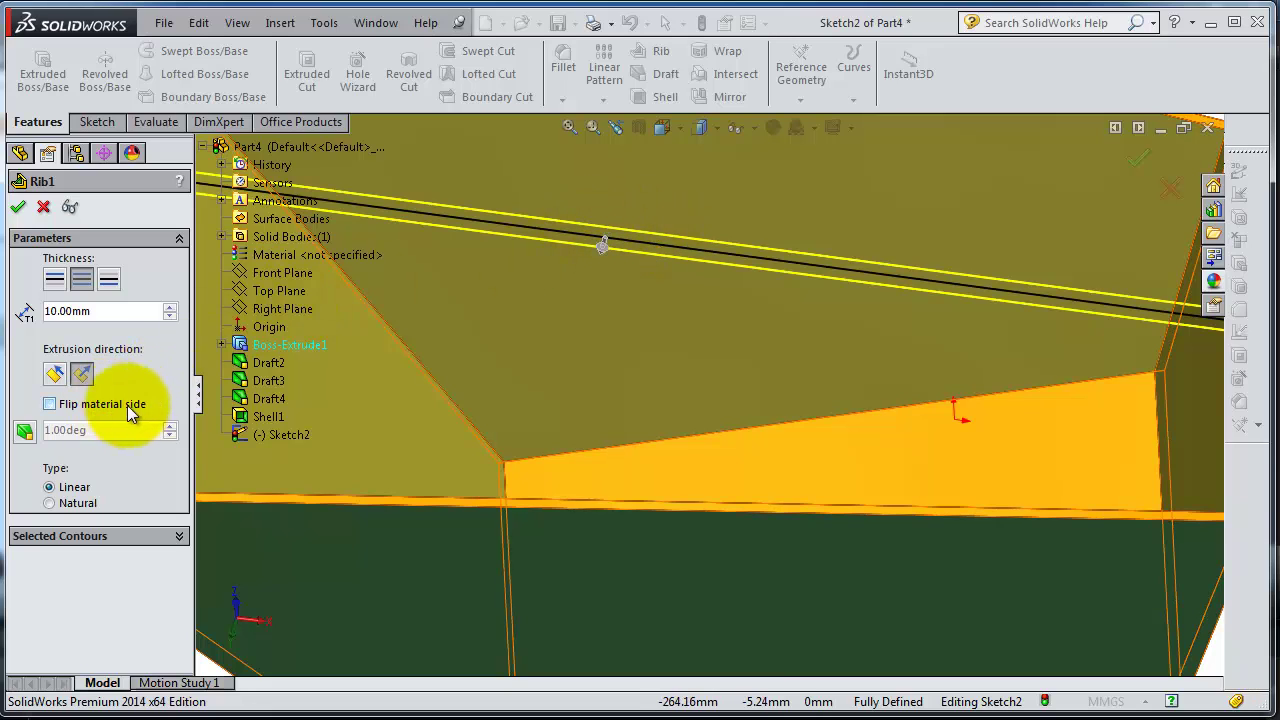
{"action": "left_click", "coordinate": [18, 207]}
{"action": "middle_click_drag", "start_coordinate": [205, 250], "coordinate": [607, 340]}
{"action": "scroll", "coordinate": [607, 340], "scroll_direction": "down", "scroll_amount": 8}
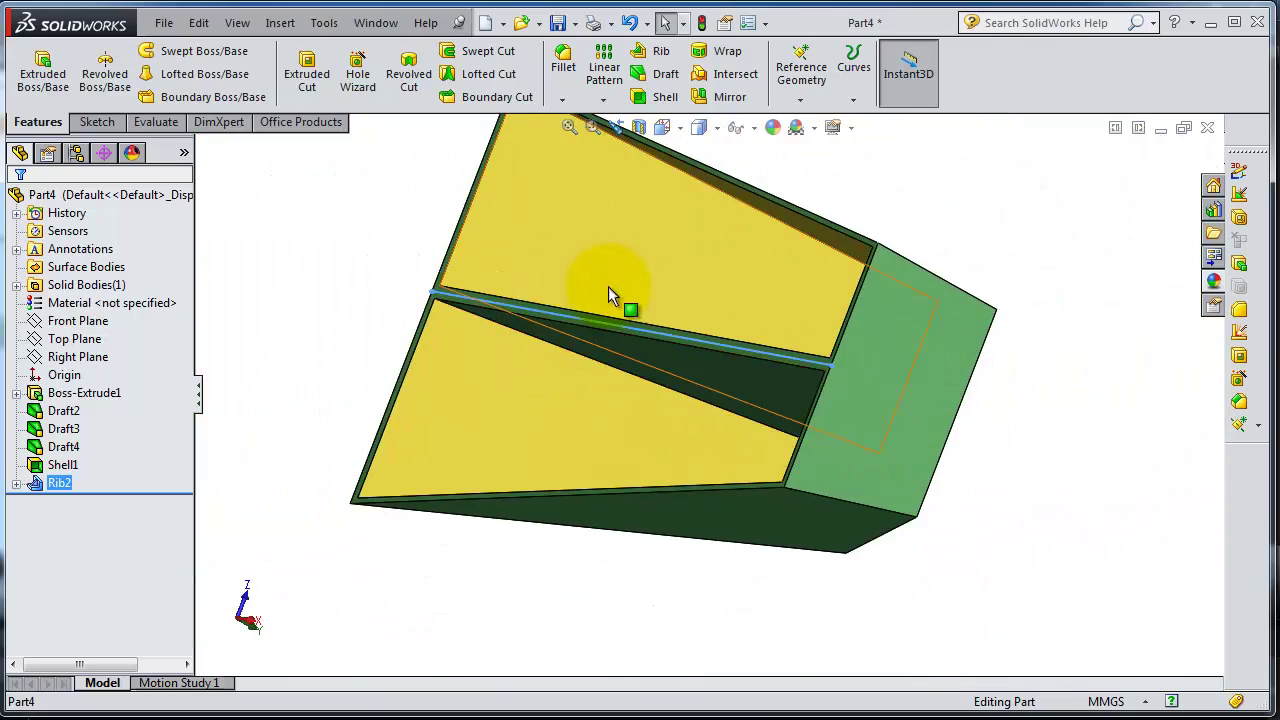
{"action": "middle_click_drag", "start_coordinate": [610, 292], "coordinate": [937, 220]}
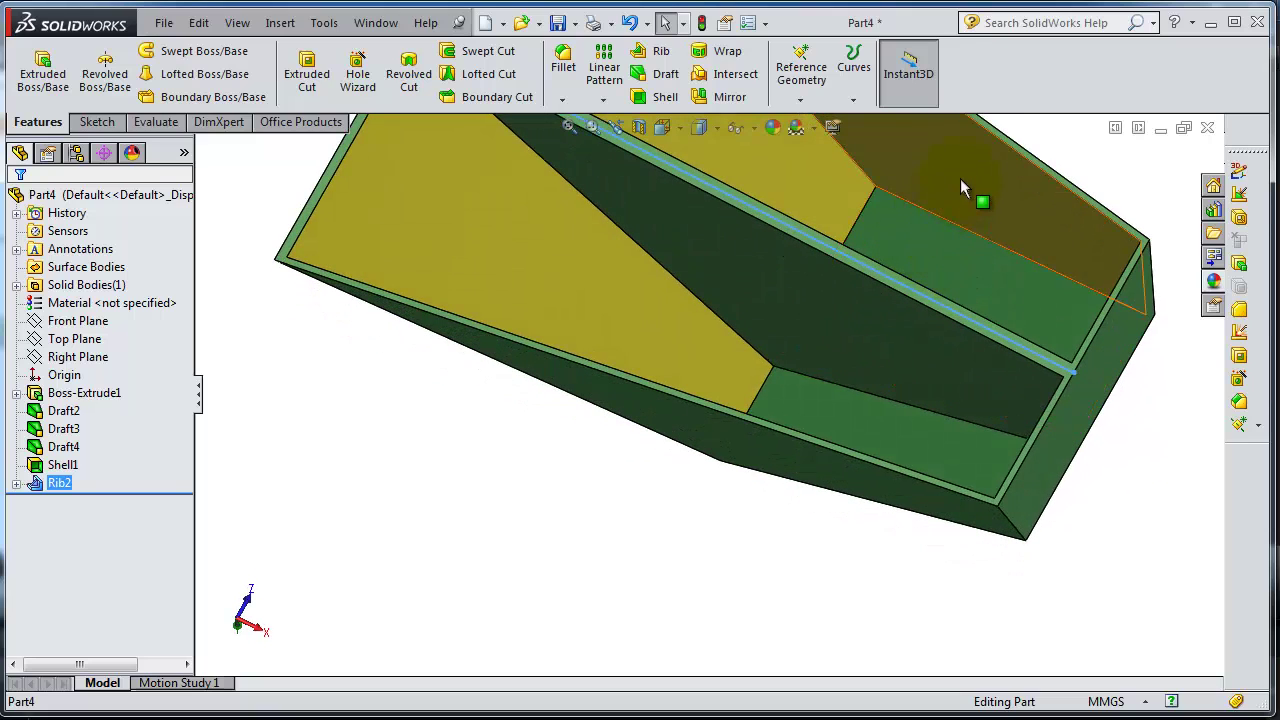
{"action": "left_click", "coordinate": [963, 317]}
{"action": "middle_click_drag", "start_coordinate": [1040, 272], "coordinate": [1022, 340]}
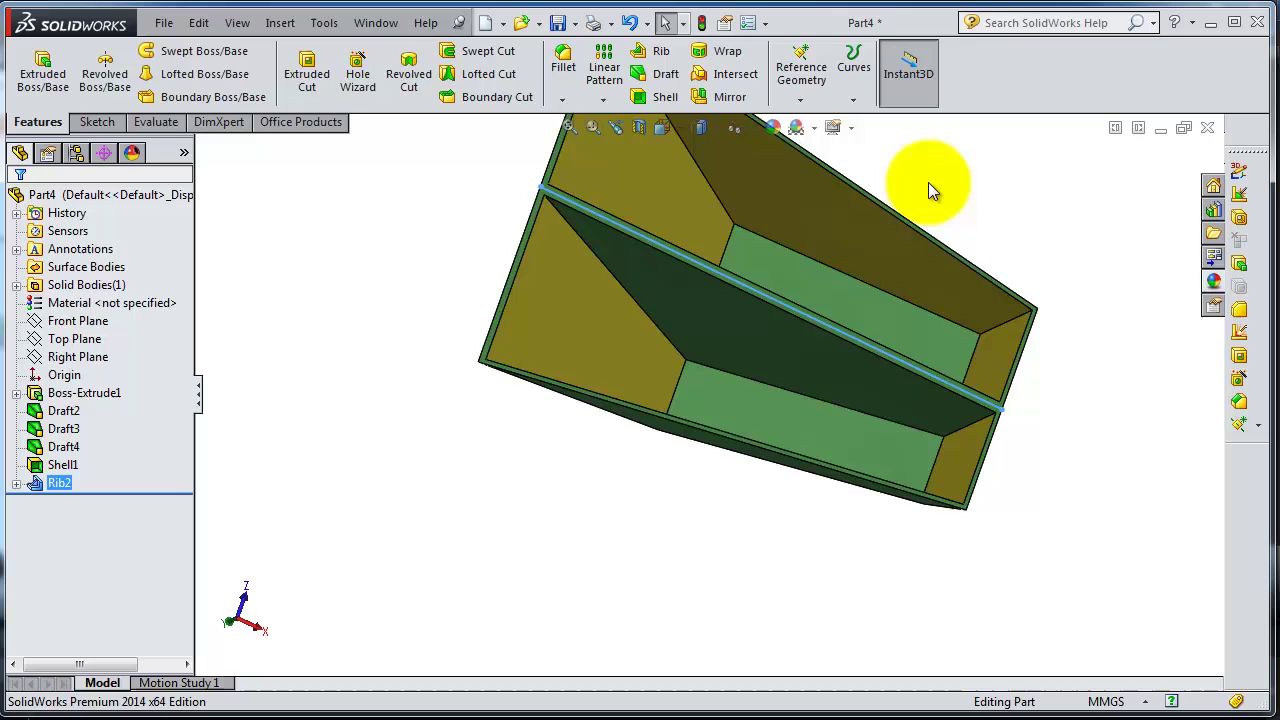
Start a sketch on the Right Plane with a section view, viewed normal to the plane.
{"action": "left_click", "coordinate": [80, 360]}
{"action": "middle_click_drag", "start_coordinate": [606, 451], "coordinate": [580, 426]}
{"action": "left_click", "coordinate": [92, 357]}
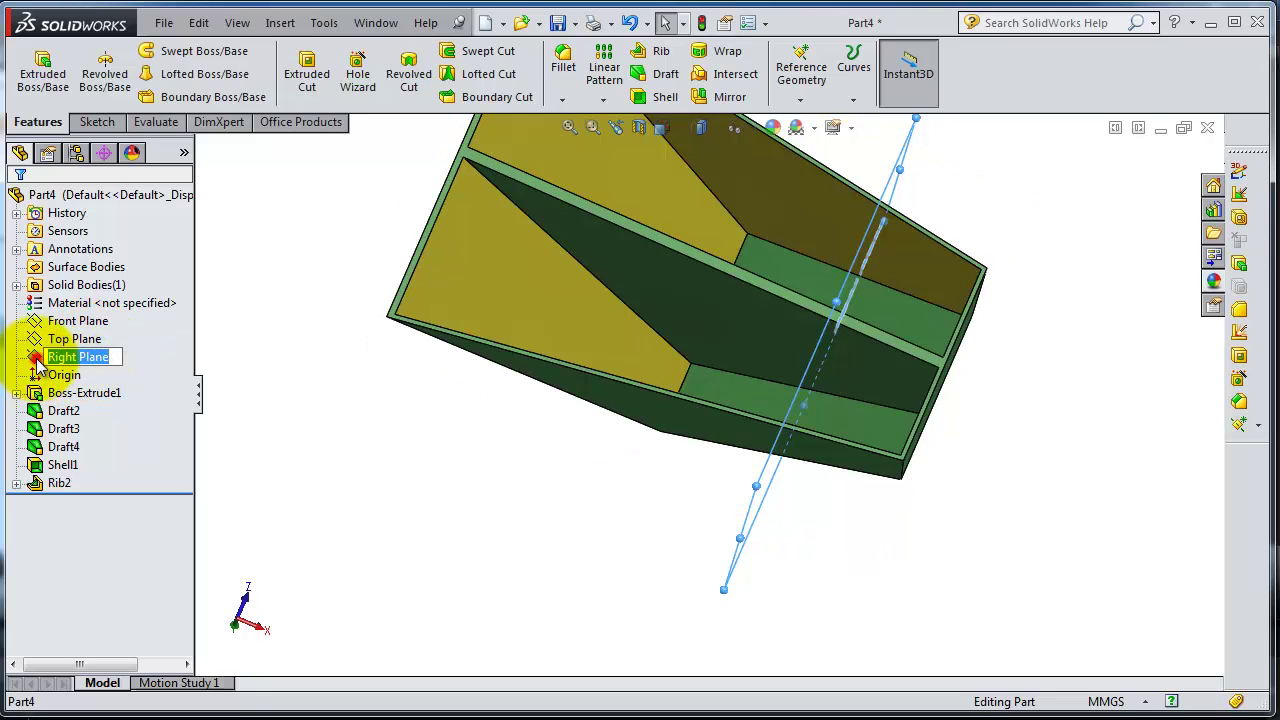
{"action": "left_click", "coordinate": [36, 366]}
{"action": "left_click", "coordinate": [58, 336]}
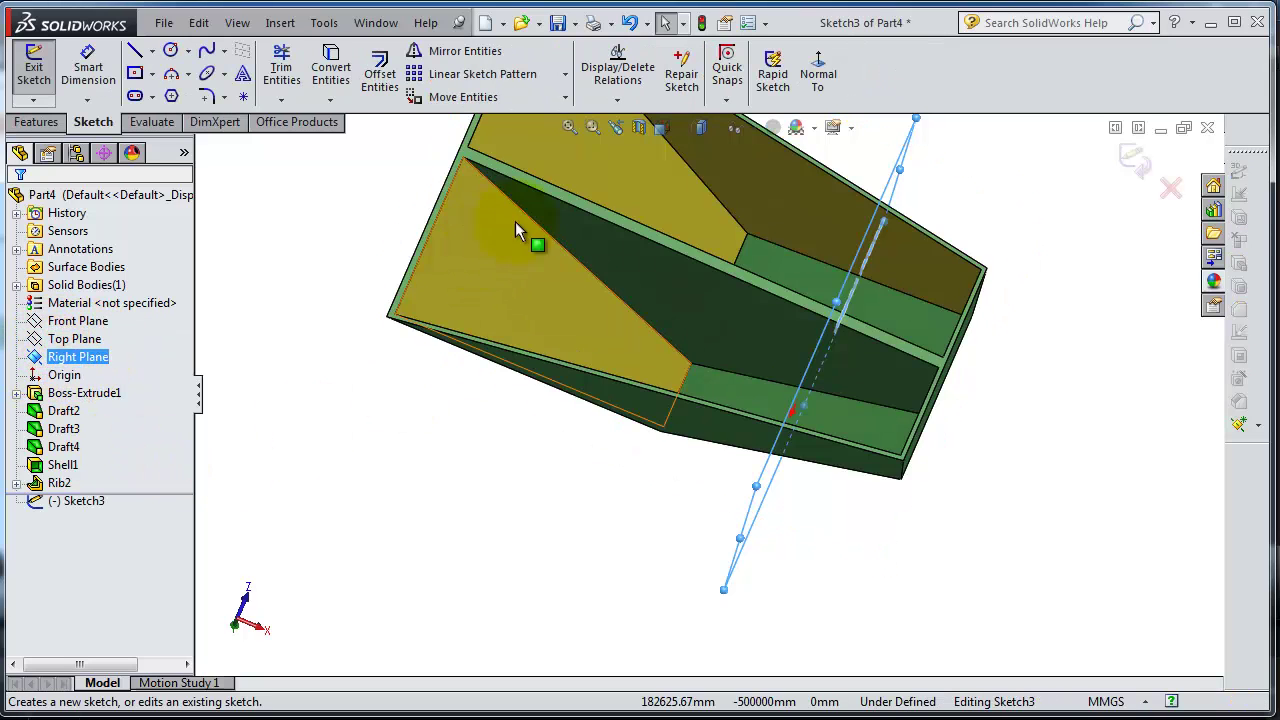
{"action": "left_click", "coordinate": [639, 128]}
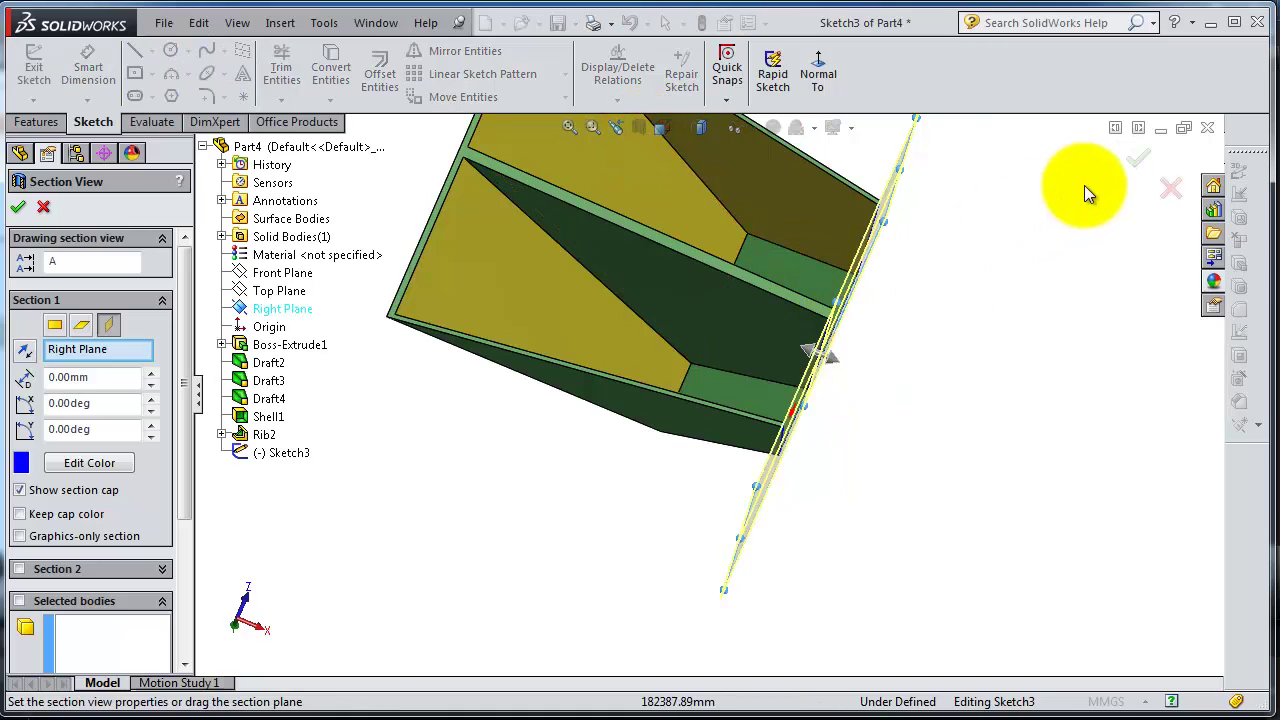
{"action": "left_click", "coordinate": [1130, 164]}
{"action": "left_click", "coordinate": [818, 75]}
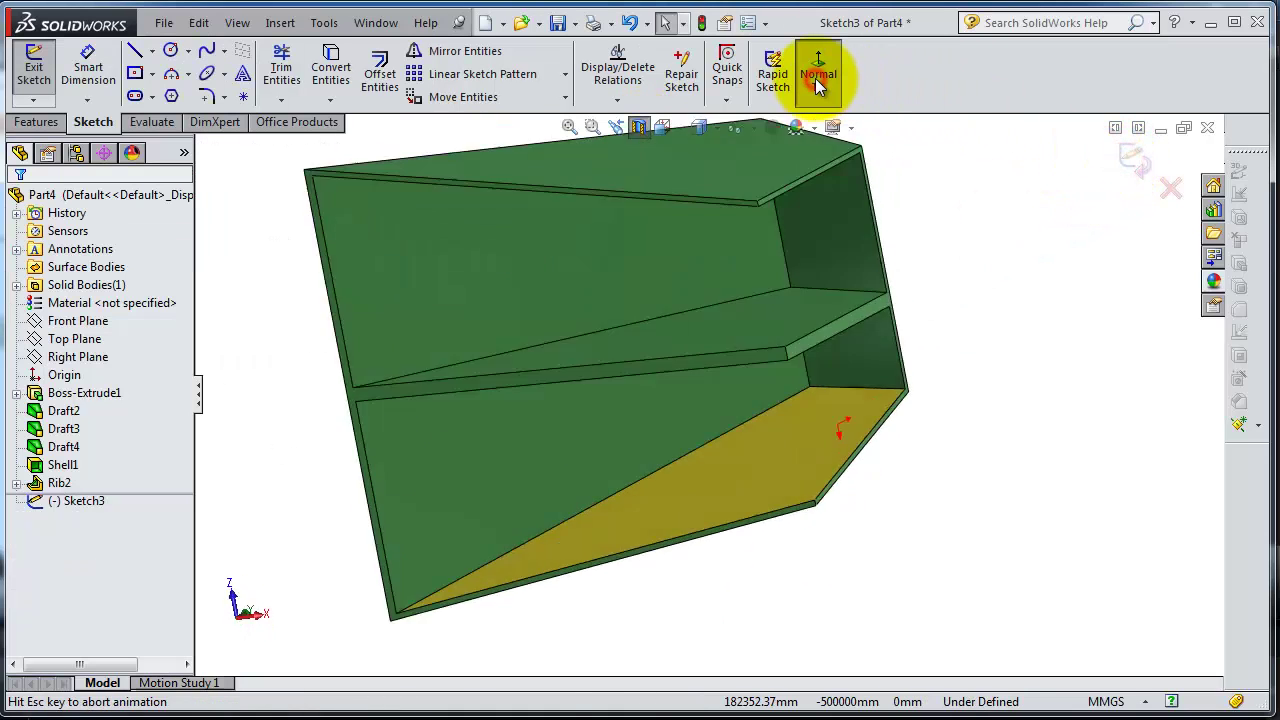
{"action": "scroll", "coordinate": [895, 325], "scroll_direction": "down", "scroll_amount": 2}
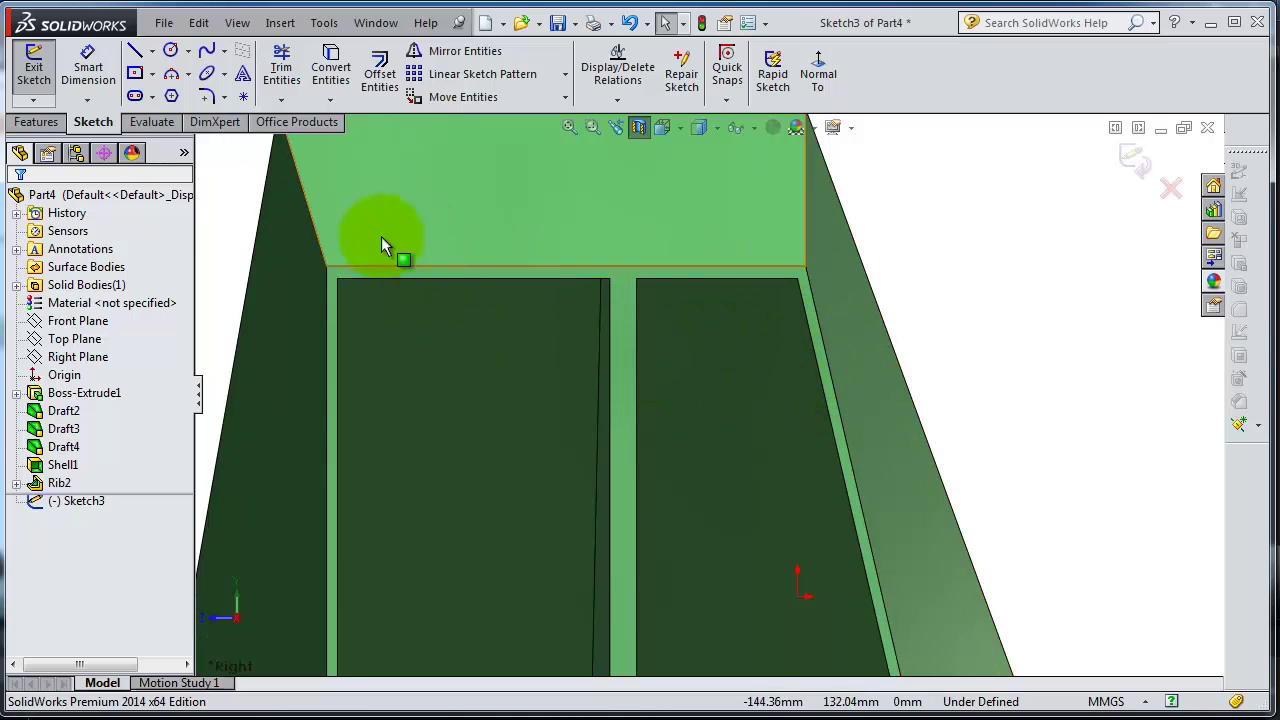
Draw a diagonal line from the slot's top edge to its lower-left corner.
{"action": "left_click", "coordinate": [135, 55]}
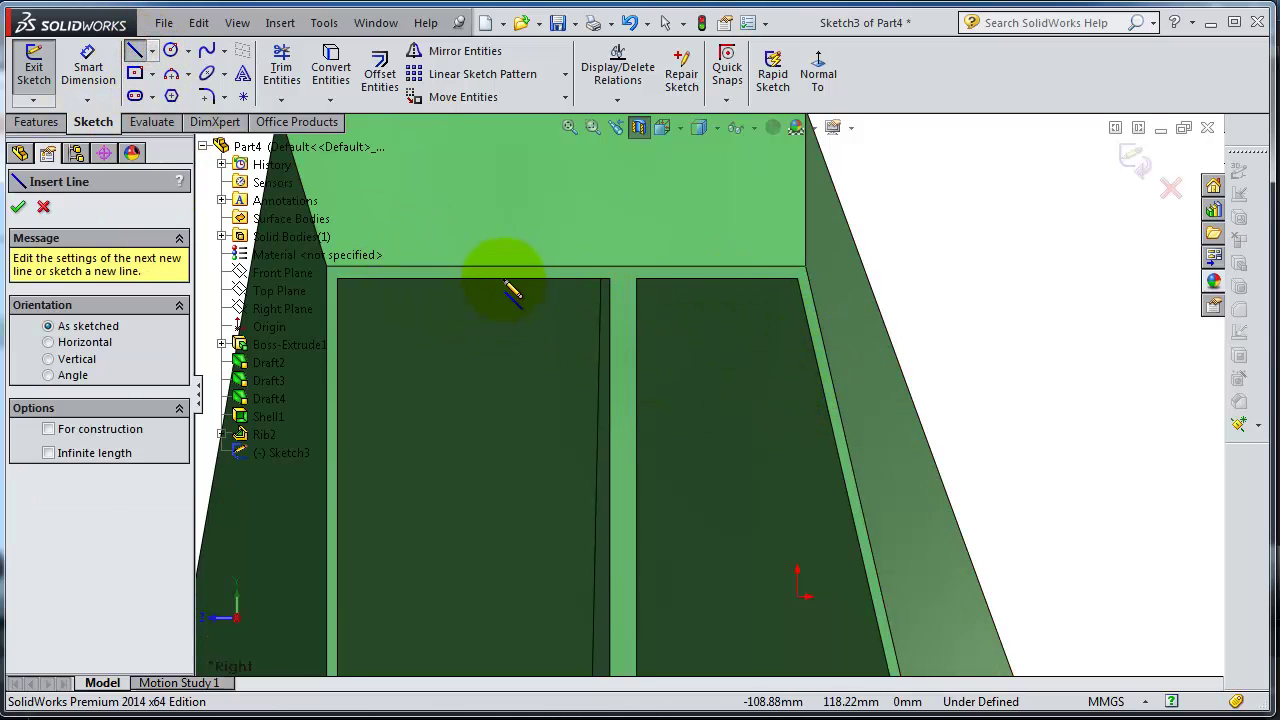
{"action": "scroll", "coordinate": [502, 305], "scroll_direction": "up", "scroll_amount": 3}
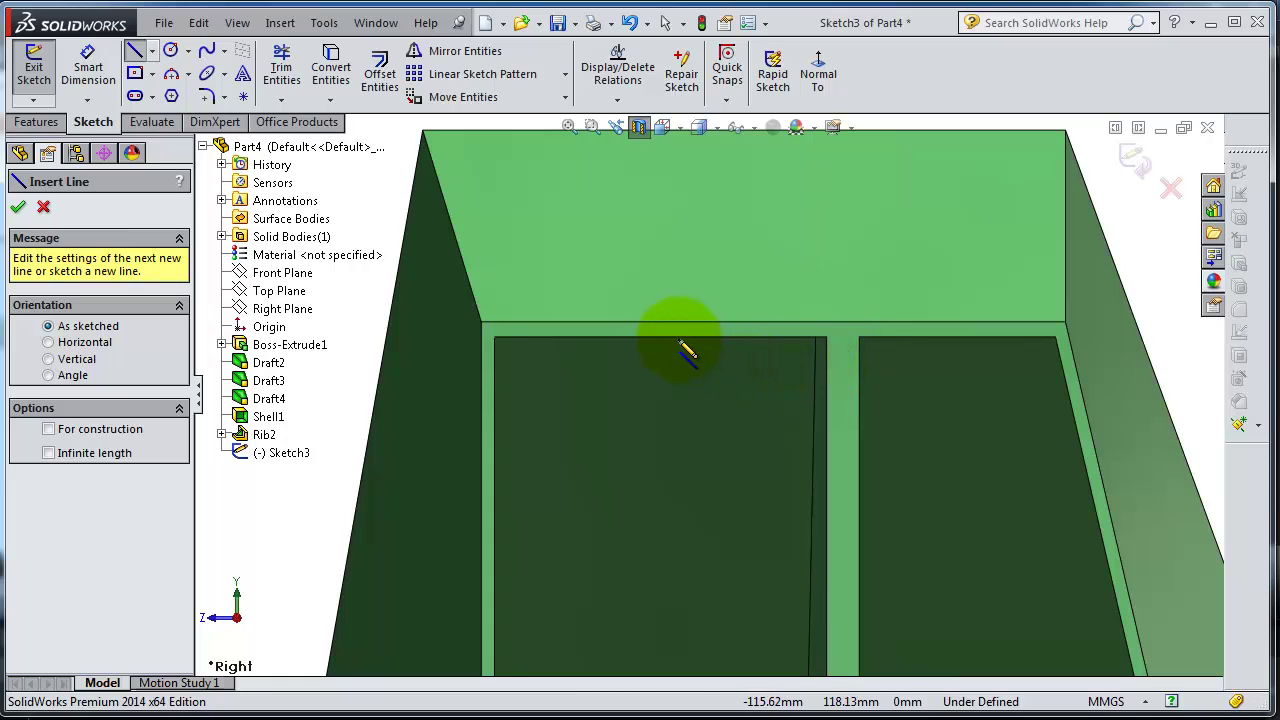
{"action": "scroll", "coordinate": [687, 350], "scroll_direction": "down", "scroll_amount": 3}
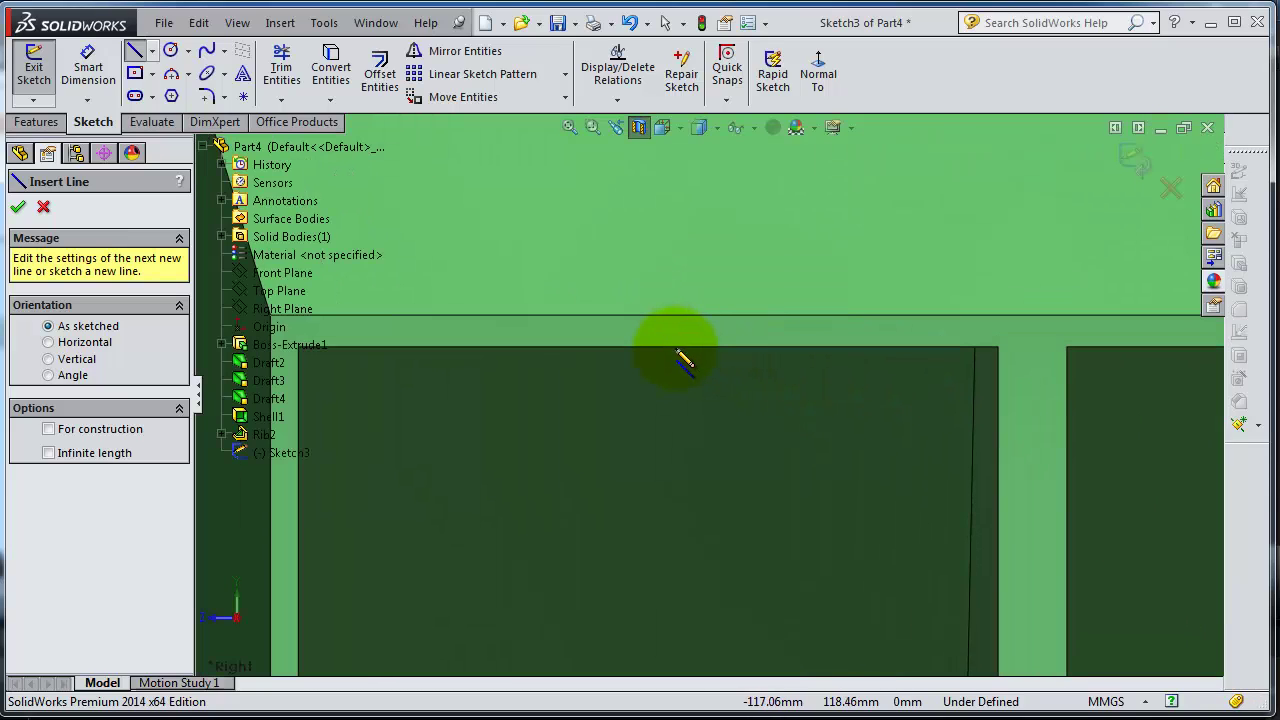
{"action": "left_click", "coordinate": [676, 348]}
{"action": "scroll", "coordinate": [560, 500], "scroll_direction": "up", "scroll_amount": 3}
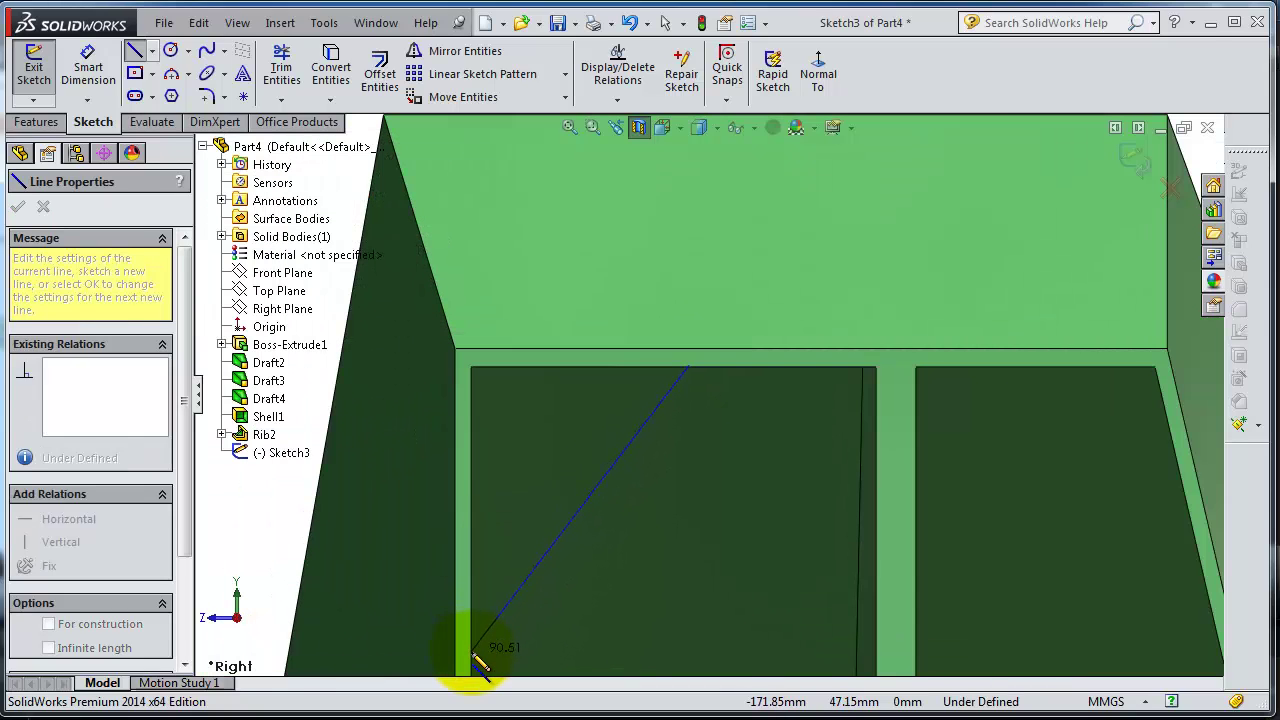
{"action": "double_click", "coordinate": [470, 652]}
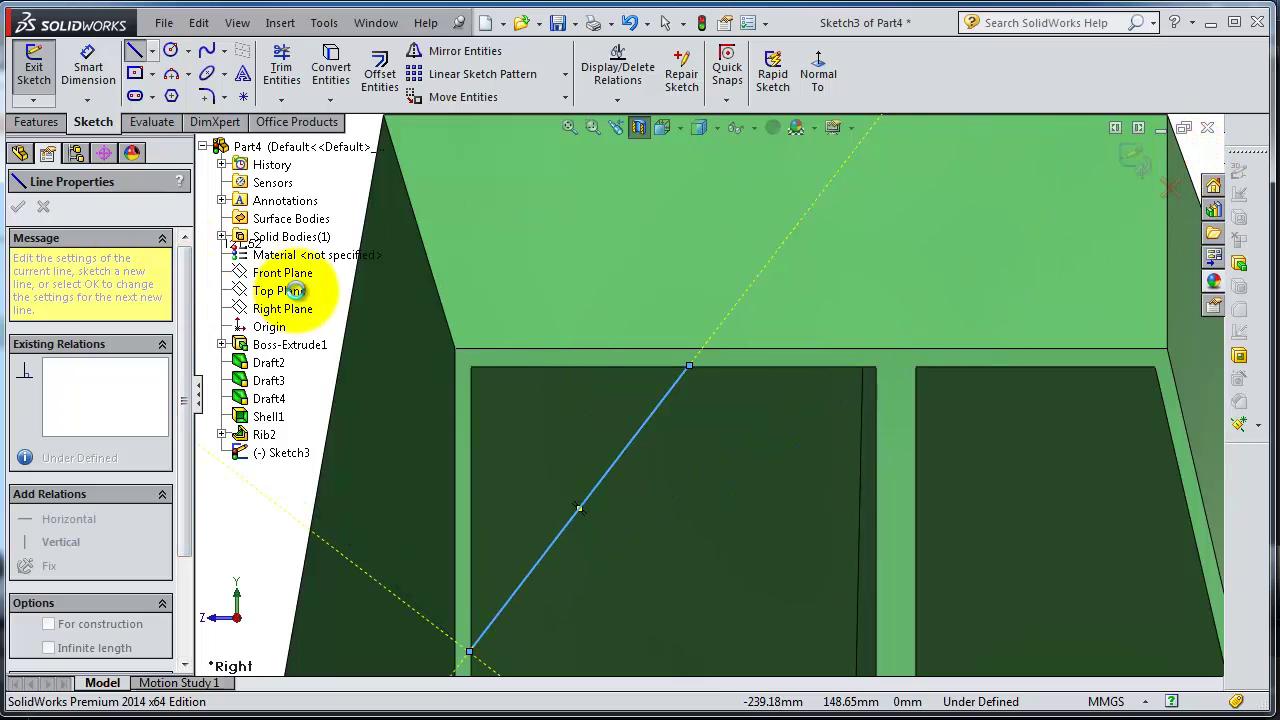
{"action": "left_click", "coordinate": [534, 376]}
{"action": "middle_click_drag", "start_coordinate": [573, 356], "coordinate": [571, 143]}
Build Rib3 from the diagonal line at 10 mm, thickened equally on both sides.
{"action": "left_click", "coordinate": [36, 122]}
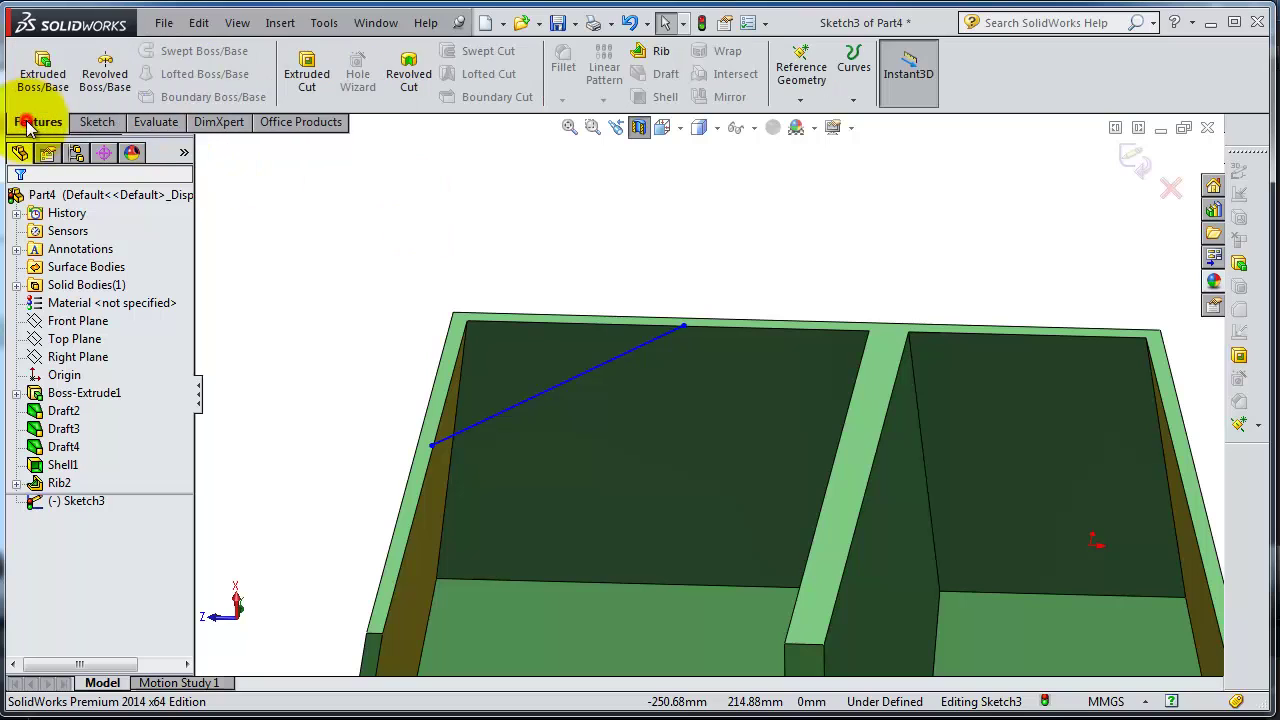
{"action": "left_click", "coordinate": [640, 51]}
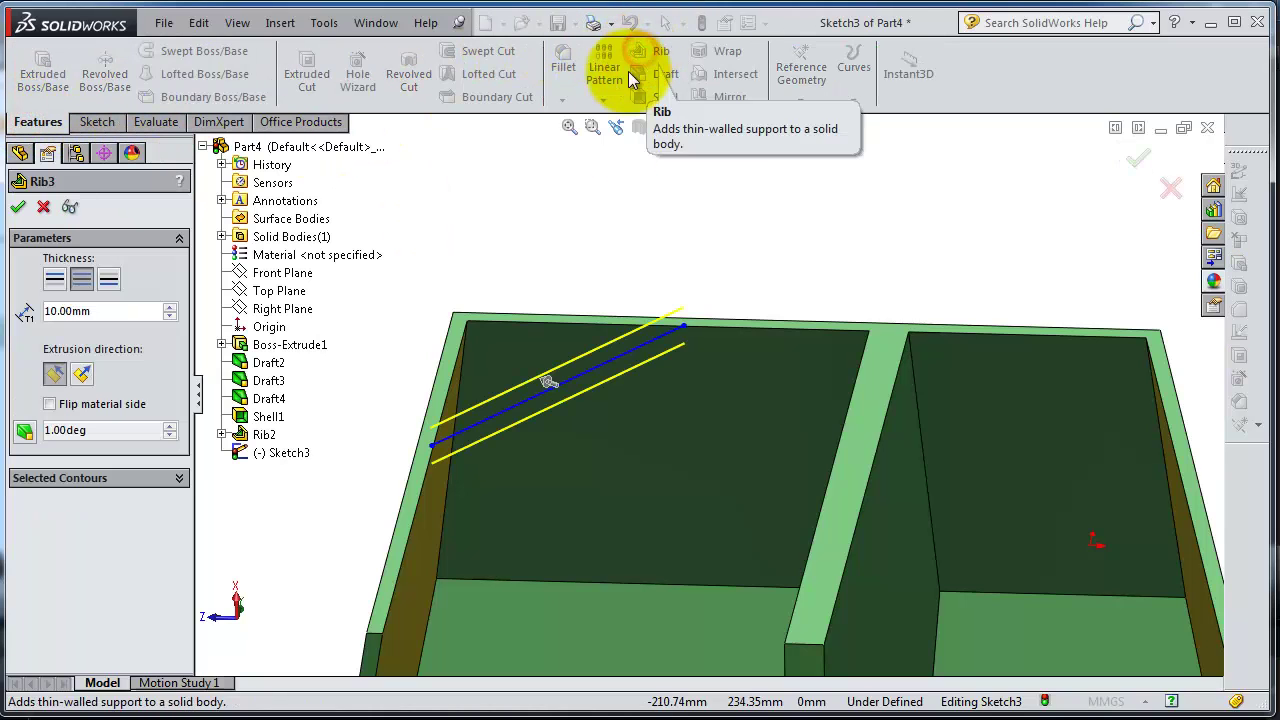
{"action": "middle_click_drag", "start_coordinate": [560, 360], "coordinate": [654, 480]}
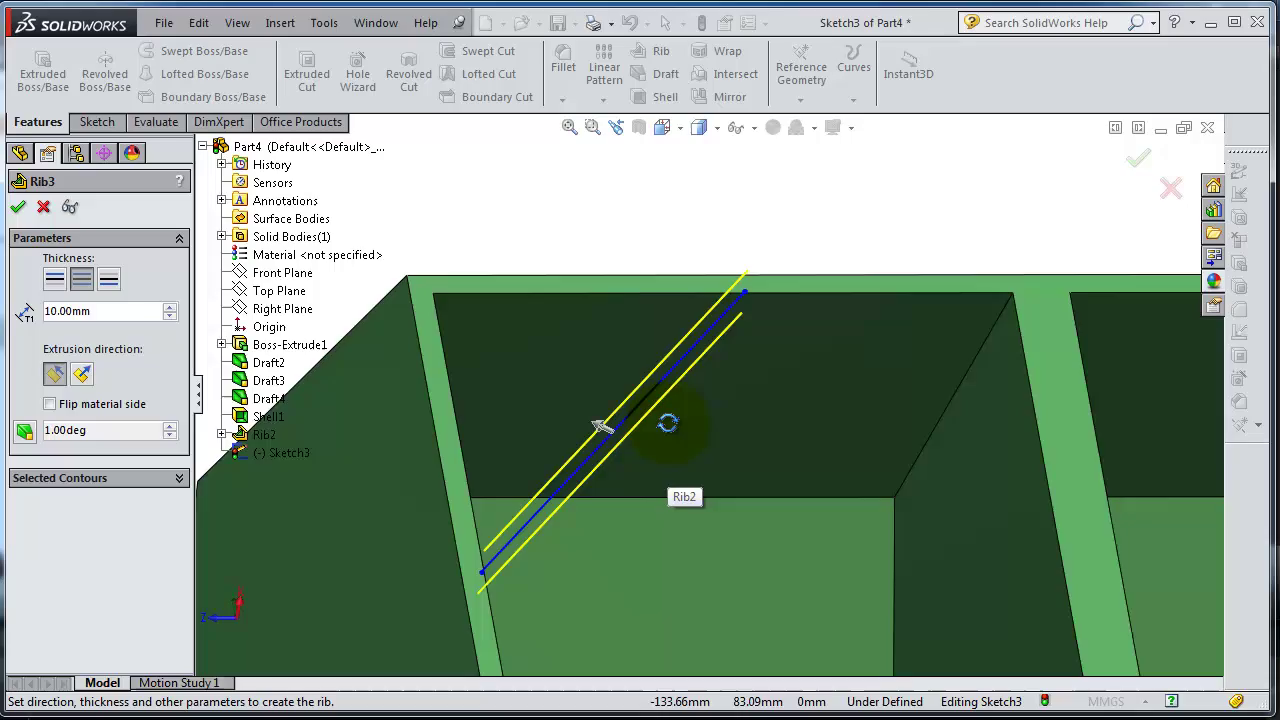
{"action": "mouse_move", "coordinate": [668, 424]}
{"action": "middle_mouse_down"}
{"action": "mouse_move", "coordinate": [634, 380]}
{"action": "mouse_move", "coordinate": [694, 434]}
{"action": "mouse_move", "coordinate": [715, 492]}
{"action": "middle_mouse_up"}
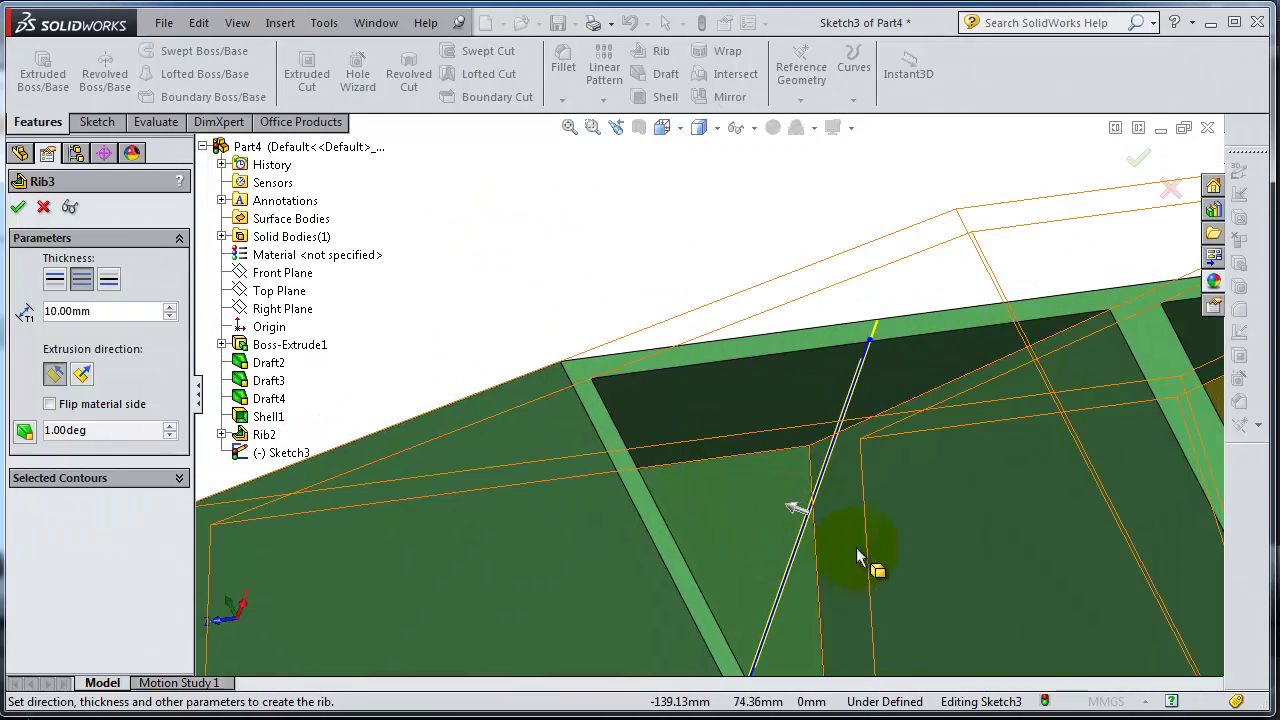
{"action": "middle_click_drag", "start_coordinate": [857, 556], "coordinate": [1012, 477]}
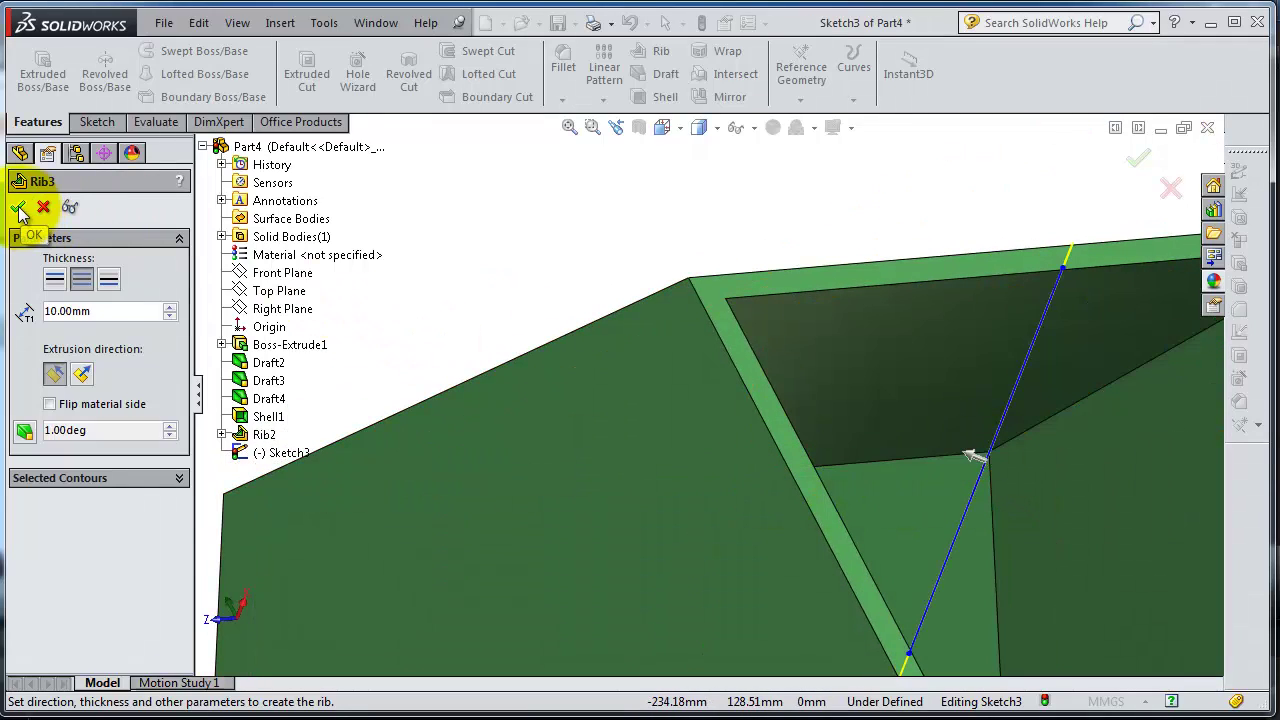
{"action": "left_click", "coordinate": [82, 284]}
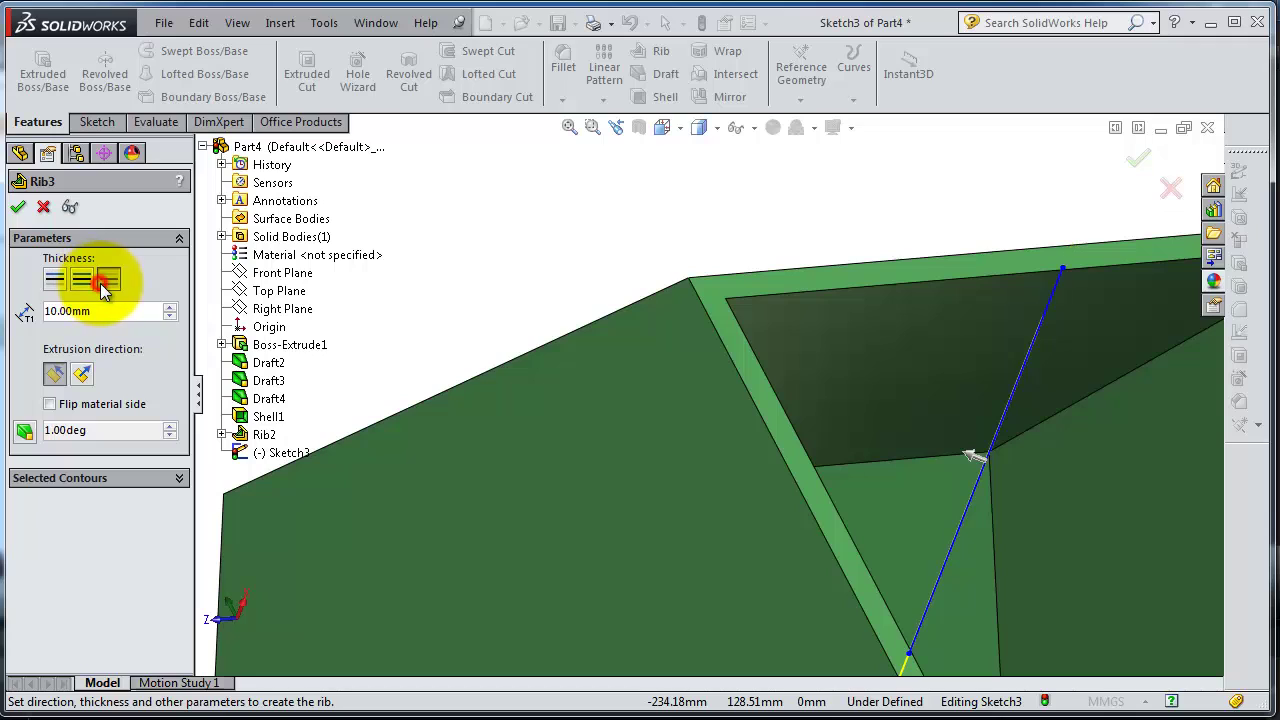
{"action": "left_click", "coordinate": [84, 285]}
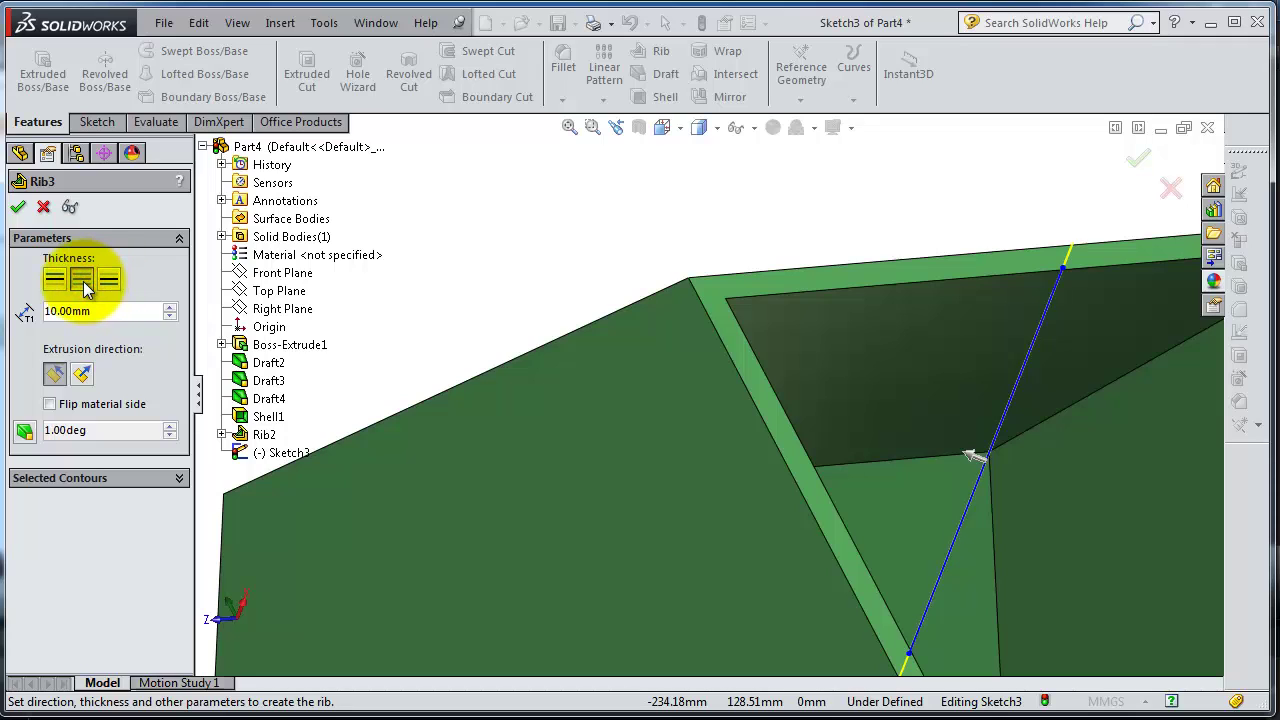
{"action": "left_click", "coordinate": [18, 206]}
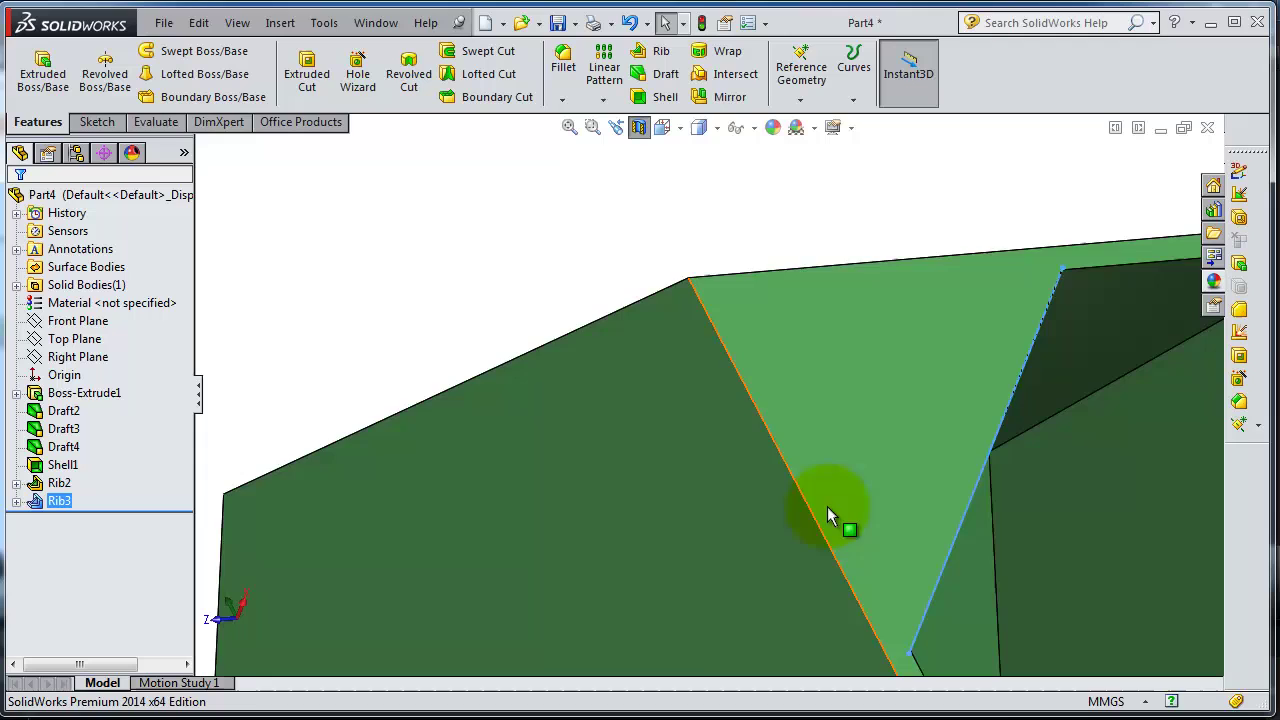
{"action": "middle_click_drag", "start_coordinate": [827, 506], "coordinate": [842, 280]}
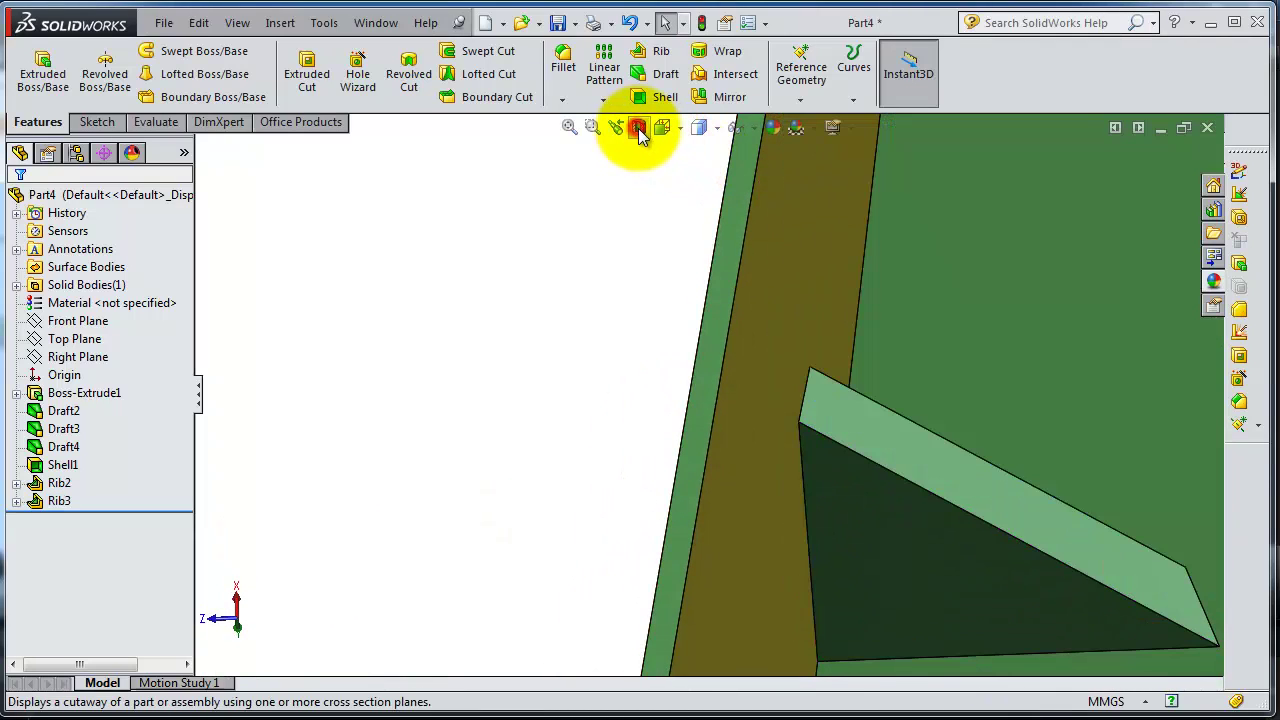